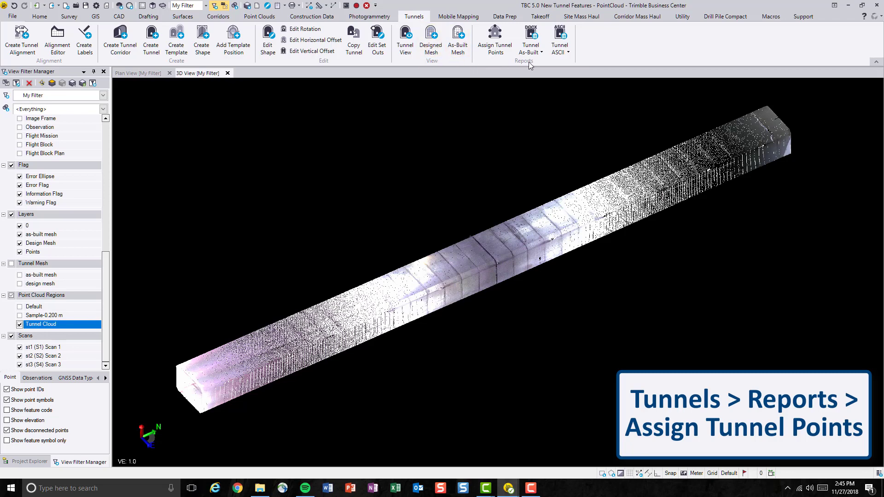
Start Assign Tunnel Points for the tunnel 'tunnel' and show the Selection Method options
{"action": "left_click", "coordinate": [484, 54]}
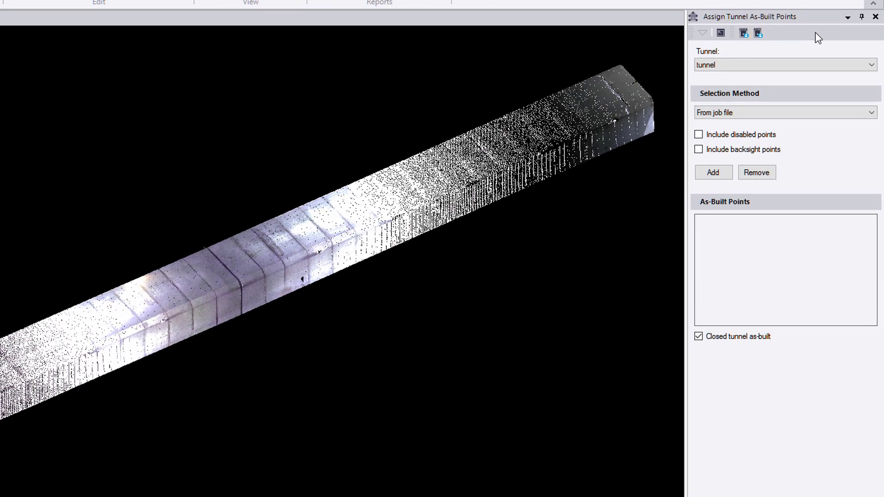
{"action": "left_click", "coordinate": [791, 70]}
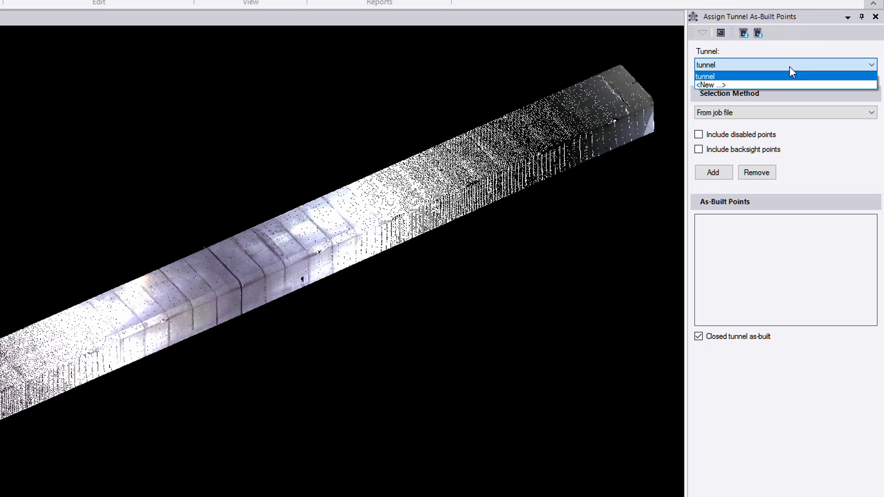
{"action": "left_click", "coordinate": [792, 67]}
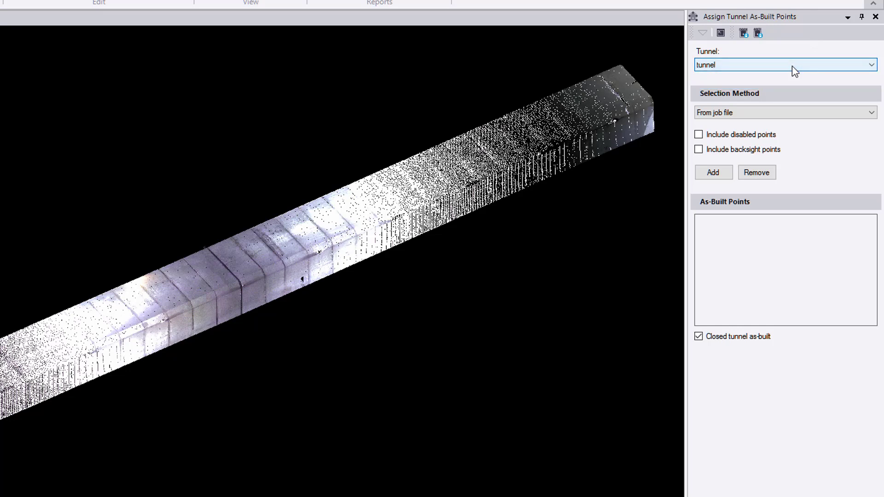
{"action": "left_click", "coordinate": [762, 113]}
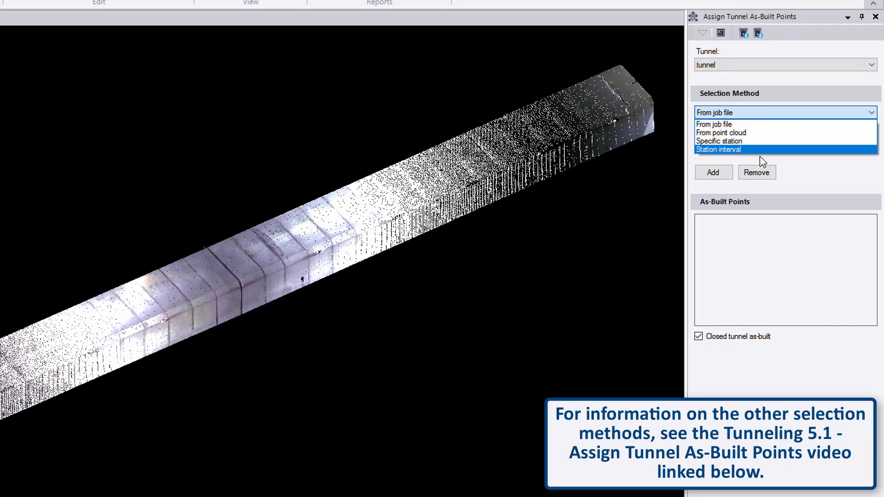
Choose From point cloud as the selection method with a station interval of 10
{"action": "left_click", "coordinate": [774, 133]}
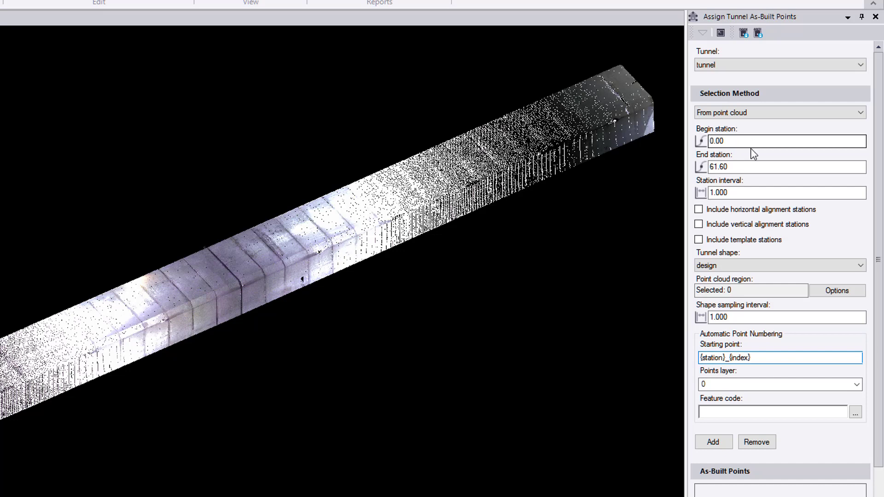
{"action": "left_click", "coordinate": [757, 197]}
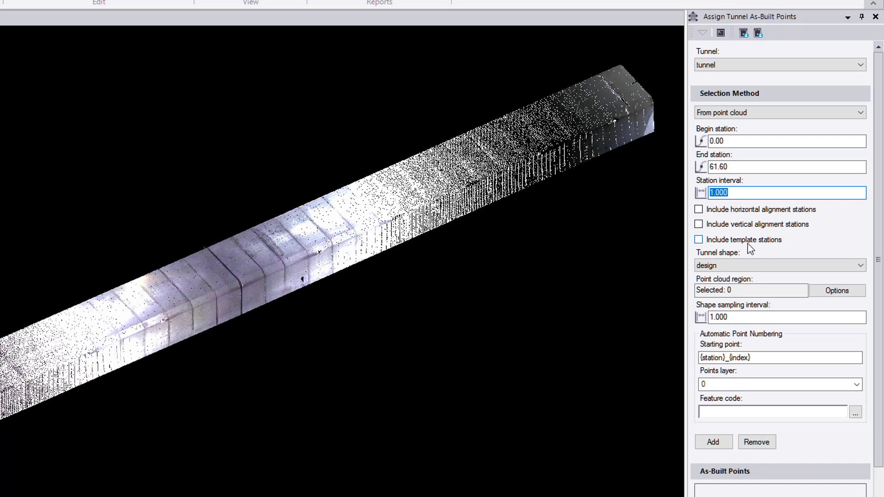
{"action": "type", "text": "10"}
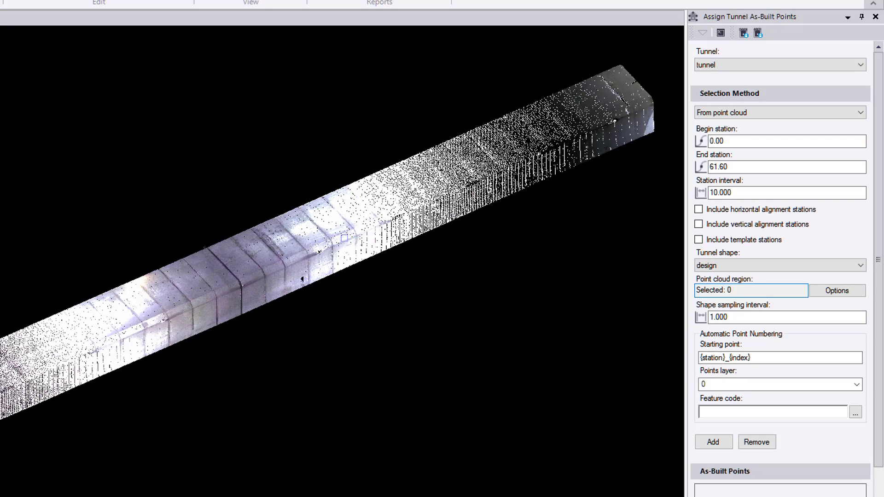
Select the Tunnel Cloud point cloud region as the sampling source
{"action": "left_click", "coordinate": [333, 248]}
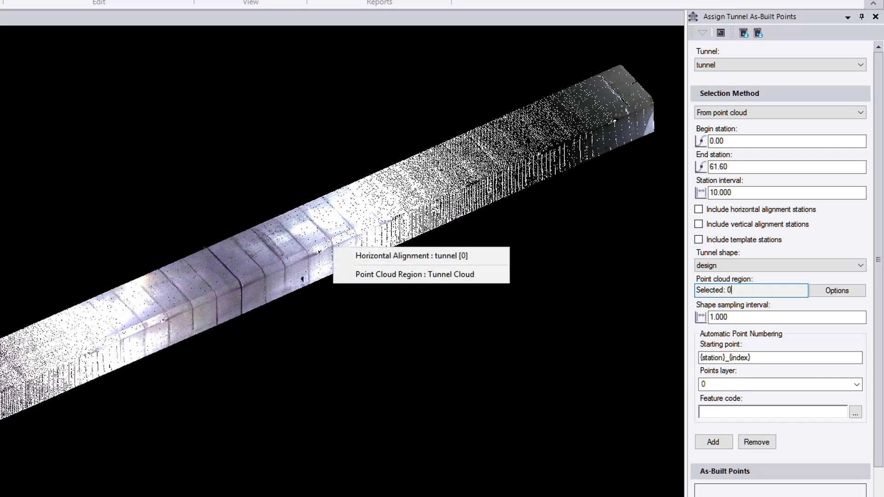
{"action": "left_click", "coordinate": [399, 278]}
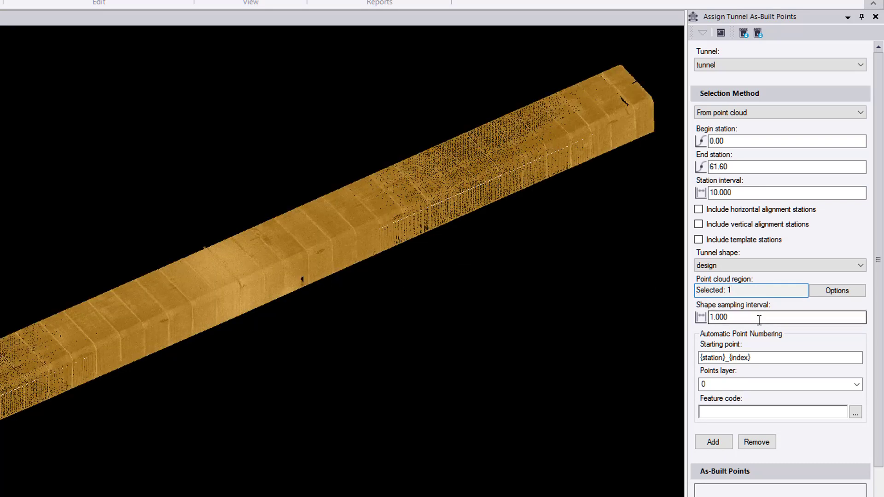
{"action": "scroll", "coordinate": [761, 325], "scroll_direction": "down", "scroll_amount": 1}
{"action": "scroll", "coordinate": [761, 325], "scroll_direction": "down", "scroll_amount": 1}
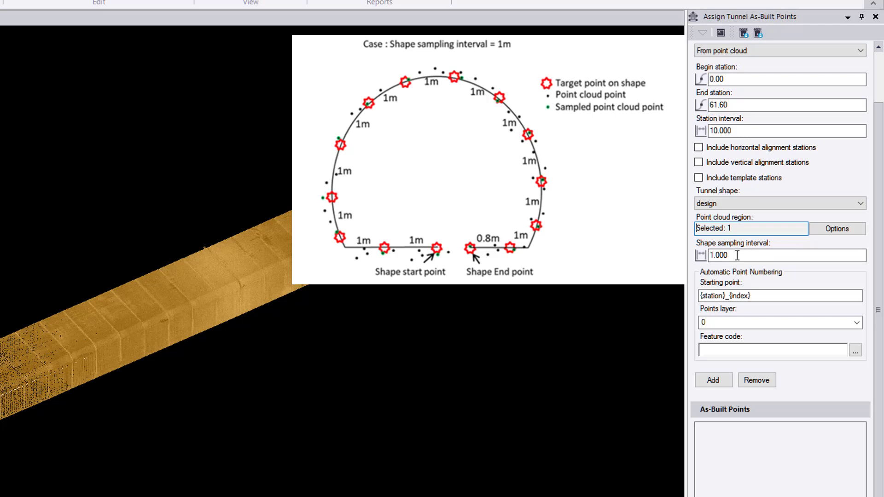
Keep the 1.000 shape sampling interval and the {station}_{index} point numbering
{"action": "double_click", "coordinate": [737, 255]}
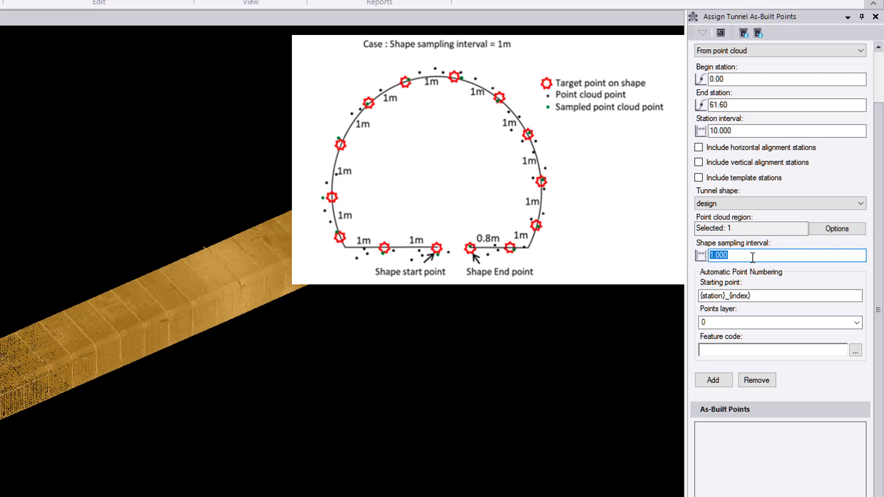
{"action": "left_click", "coordinate": [753, 257]}
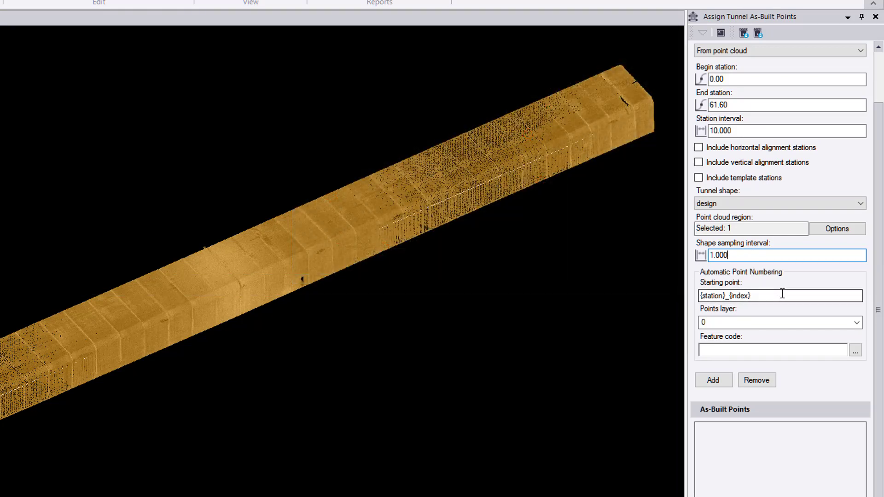
{"action": "left_click", "coordinate": [766, 301]}
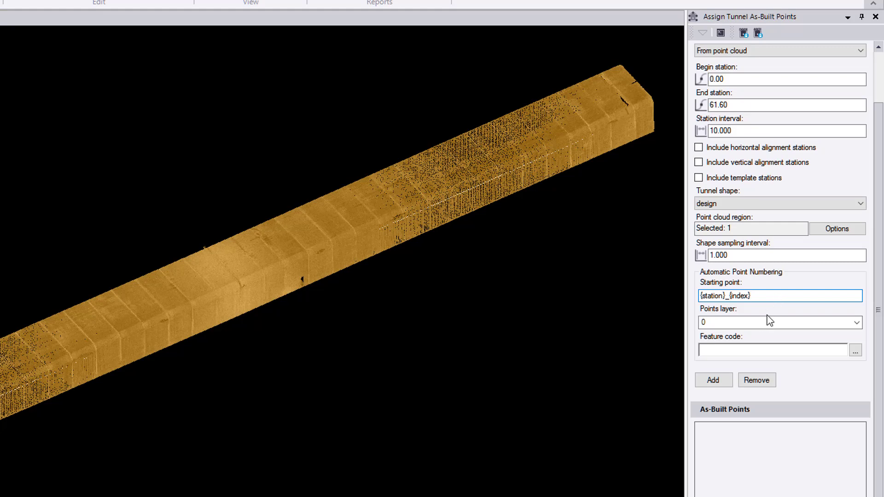
Create a new layer named ab-points for the as-built points
{"action": "left_click", "coordinate": [857, 324]}
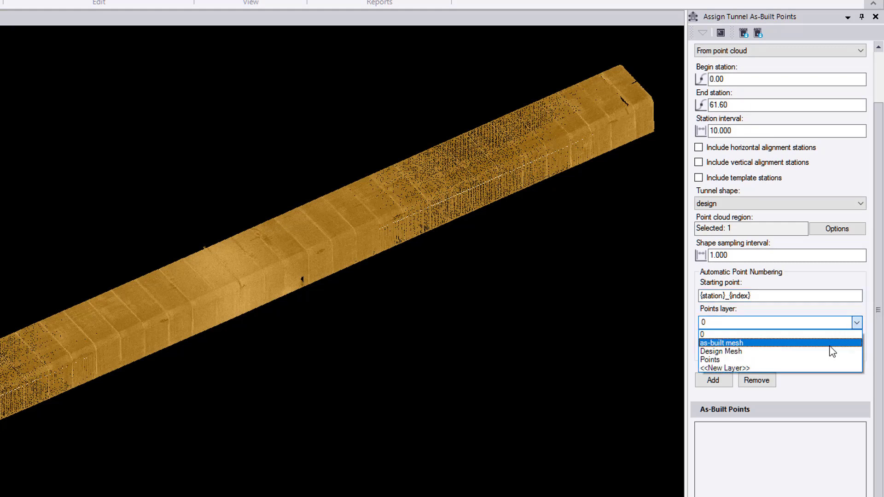
{"action": "left_click", "coordinate": [802, 367]}
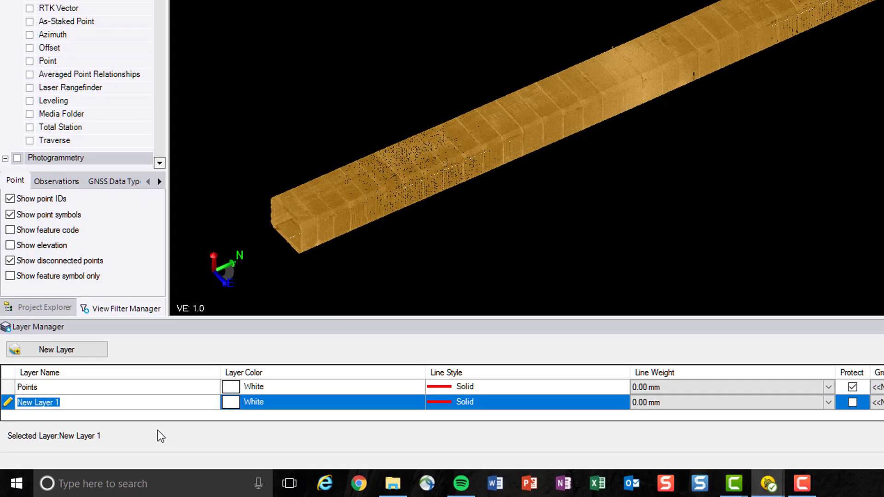
{"action": "type", "text": "ab"}
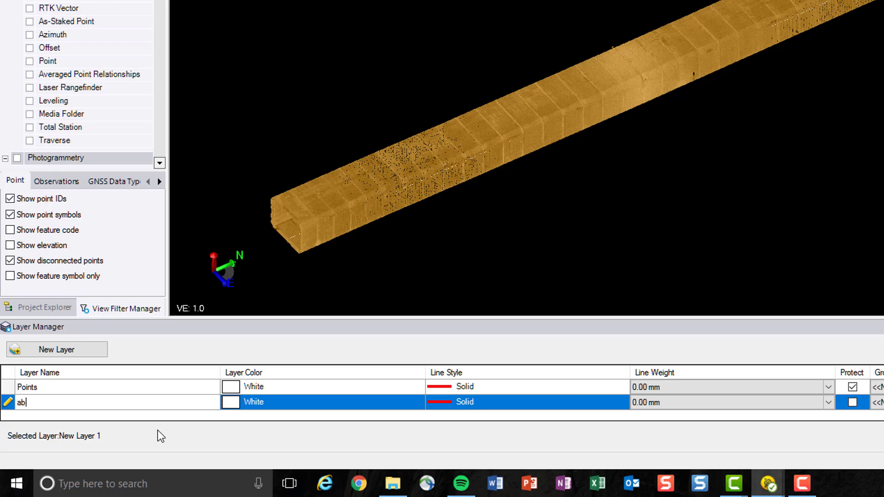
{"action": "type", "text": "-points"}
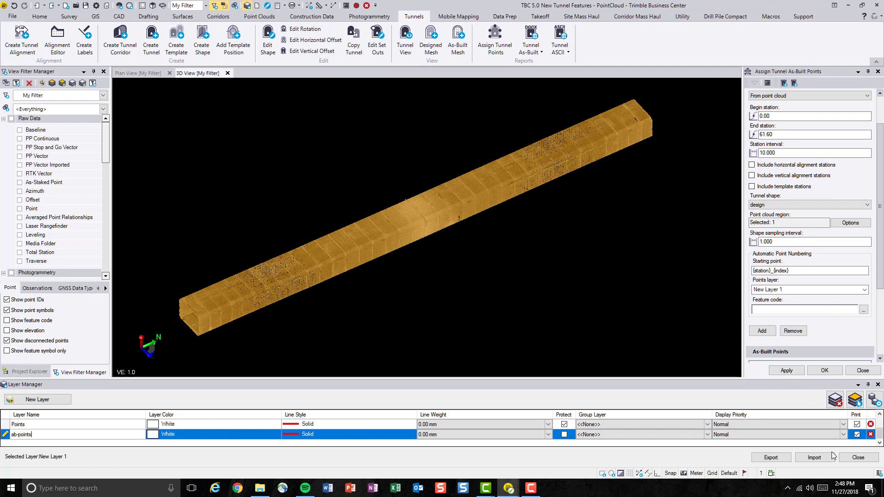
{"action": "left_click", "coordinate": [859, 458]}
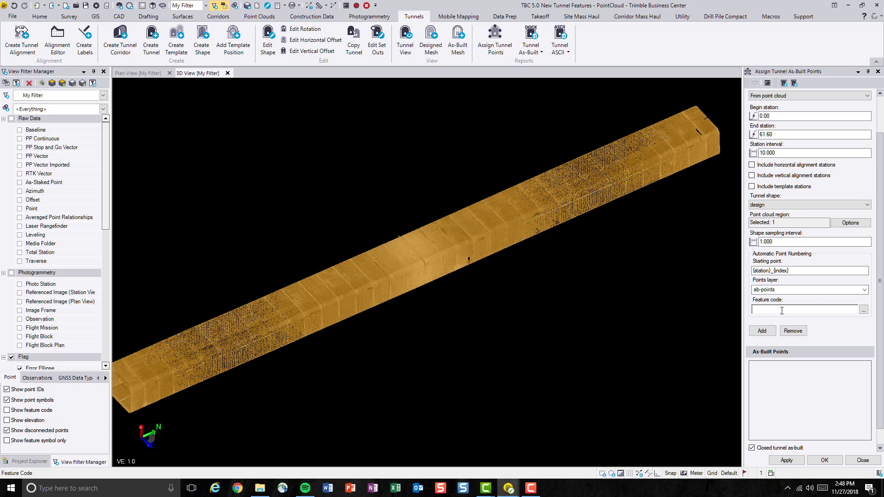
Add as-built points for stations 0.00 to 60.00, 11 per station, and apply them
{"action": "left_click", "coordinate": [758, 332]}
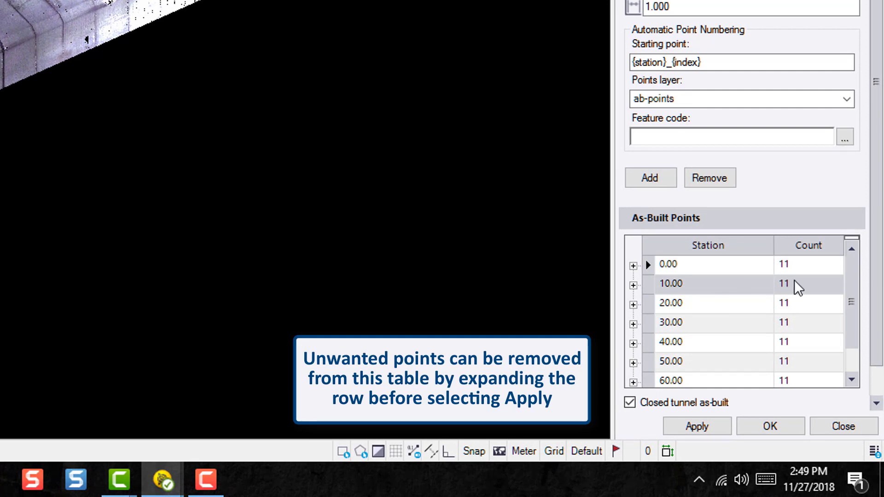
{"action": "scroll", "coordinate": [800, 291], "scroll_direction": "down", "scroll_amount": 1}
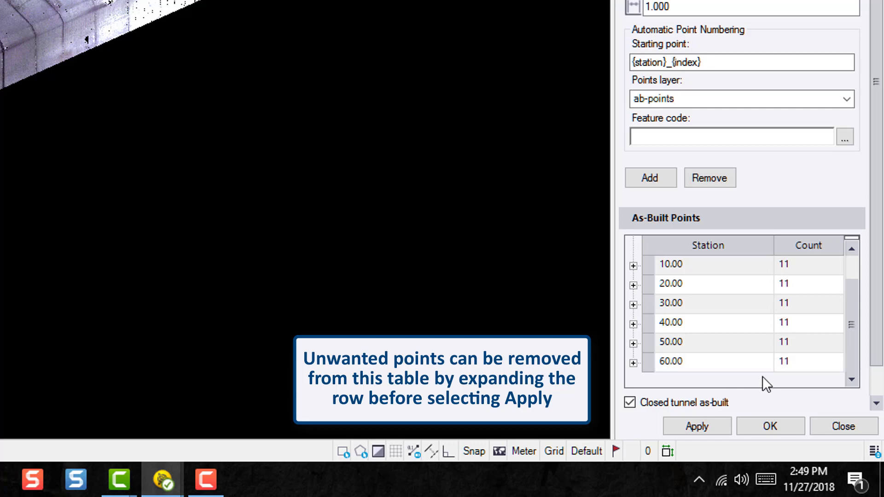
{"action": "left_click", "coordinate": [696, 428]}
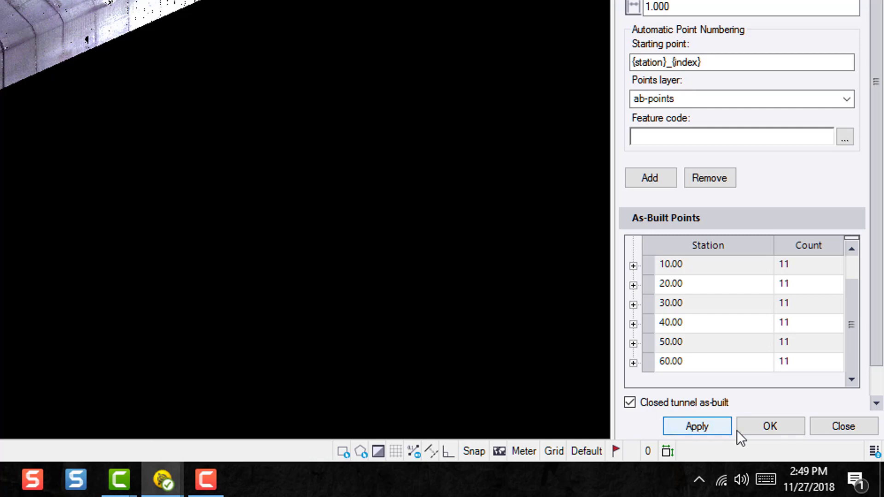
Finish the assignment, then hide the Tunnel Cloud region and the 0 and Points layers
{"action": "left_click", "coordinate": [783, 430]}
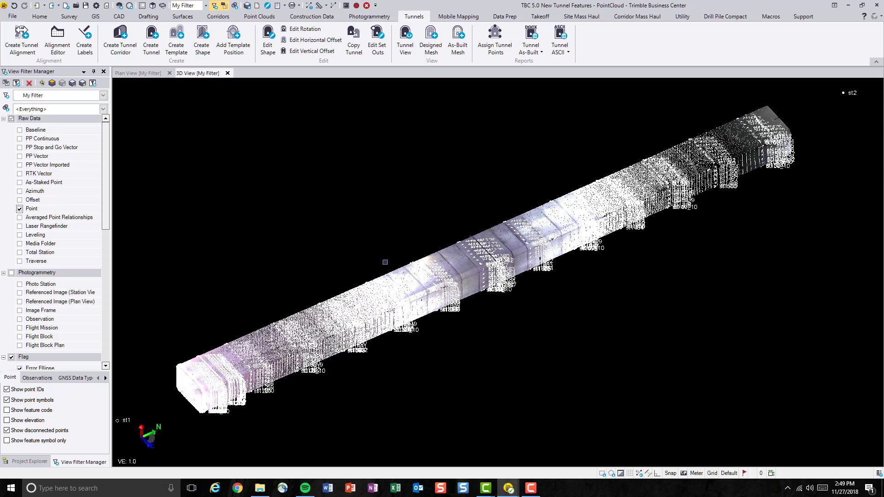
{"action": "scroll", "coordinate": [58, 313], "scroll_direction": "down", "scroll_amount": 6}
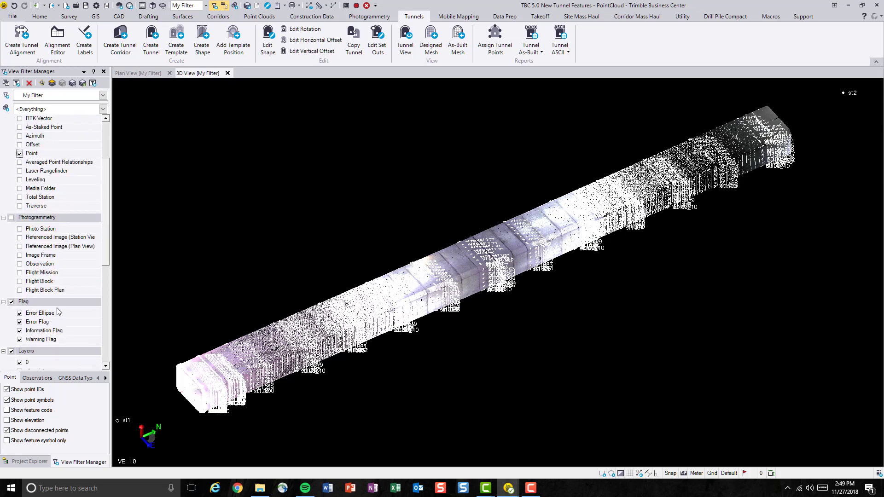
{"action": "scroll", "coordinate": [58, 312], "scroll_direction": "down", "scroll_amount": 2}
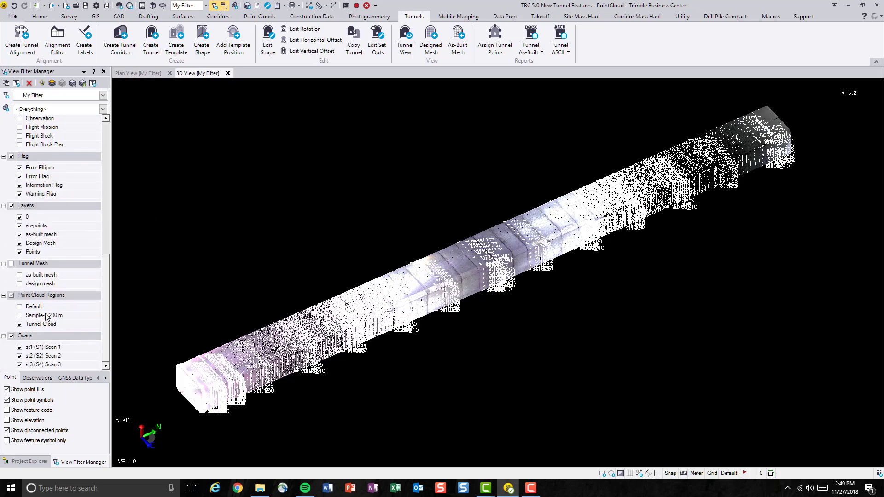
{"action": "left_click", "coordinate": [19, 325]}
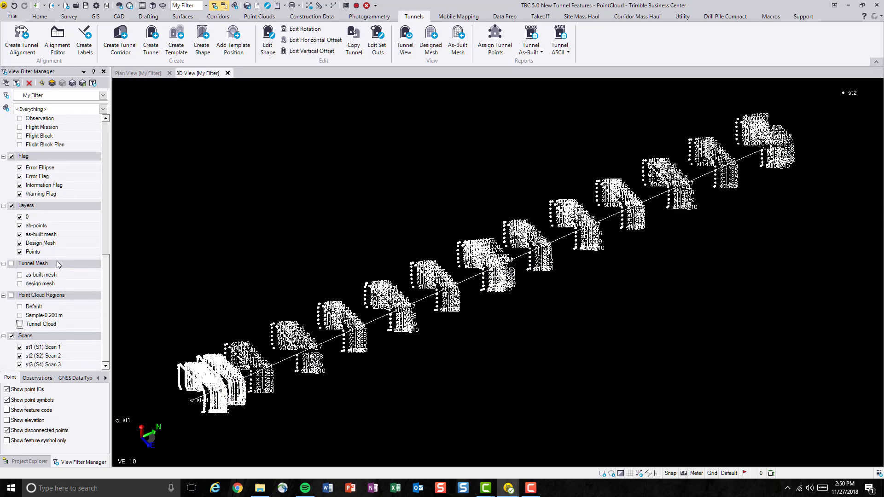
{"action": "scroll", "coordinate": [43, 256], "scroll_direction": "up", "scroll_amount": 1}
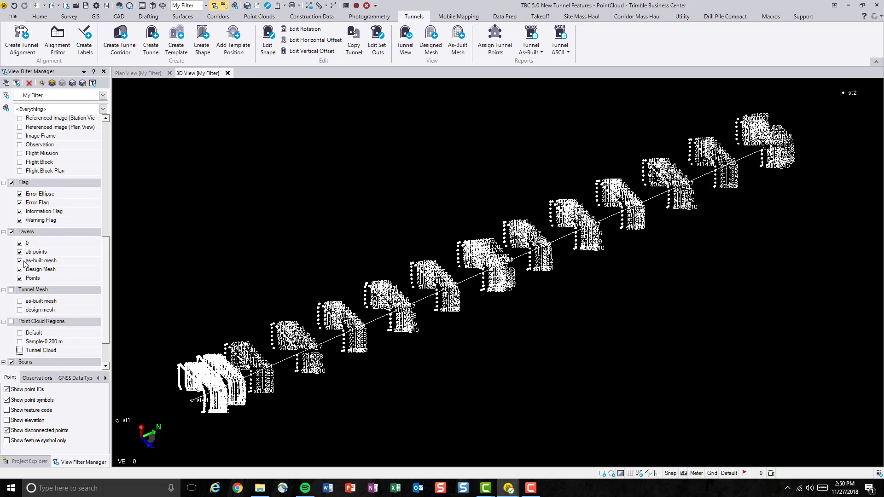
{"action": "left_click", "coordinate": [20, 243]}
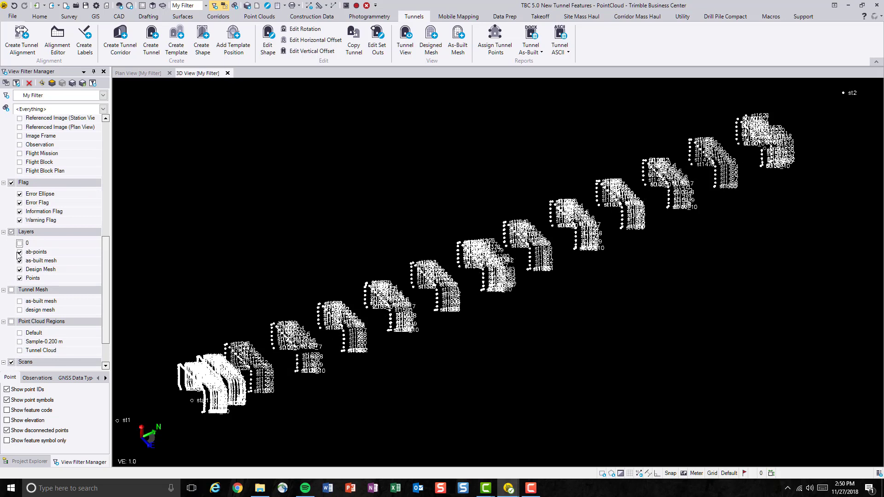
{"action": "left_click", "coordinate": [19, 279]}
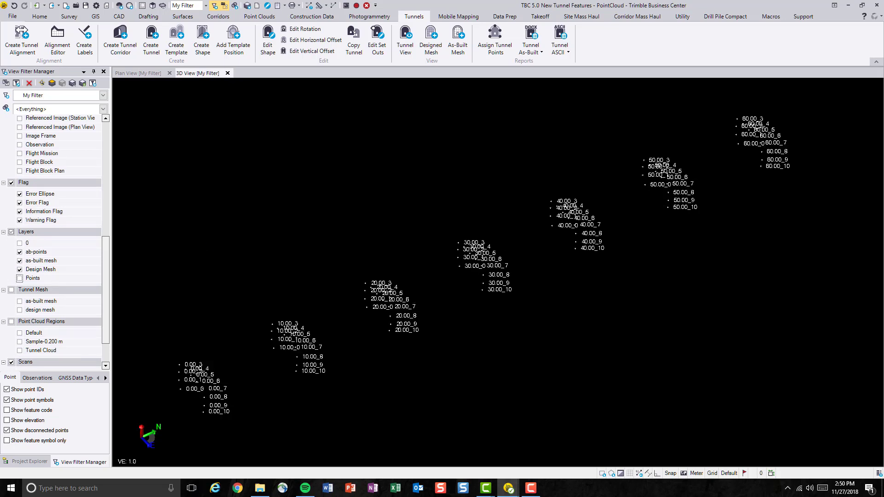
Orbit, pan and zoom along the tunnel to inspect station point groups 0.00 to 60.00
{"action": "middle_click_drag", "start_coordinate": [490, 275], "coordinate": [755, 277]}
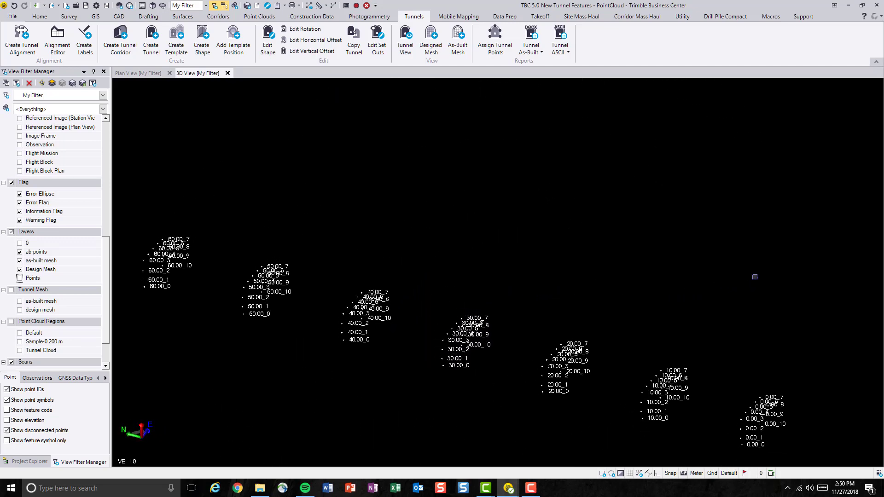
{"action": "scroll", "coordinate": [299, 231], "scroll_direction": "down", "scroll_amount": 2}
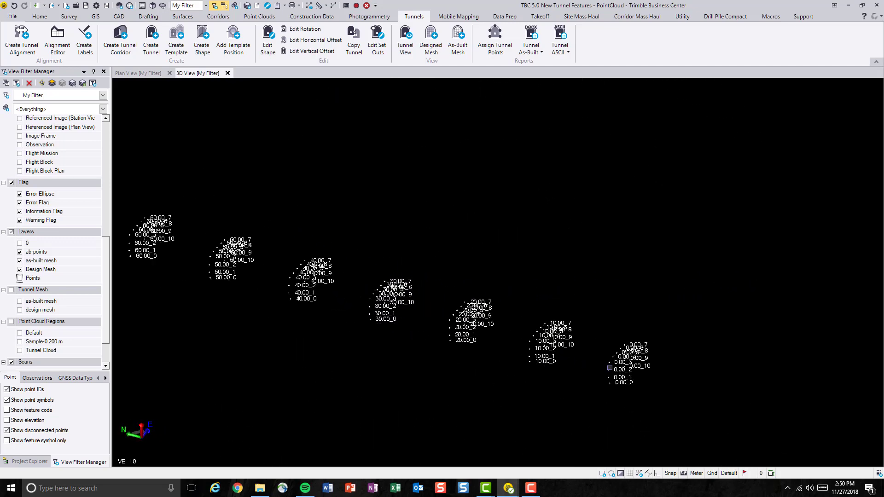
{"action": "scroll", "coordinate": [608, 366], "scroll_direction": "up", "scroll_amount": 3}
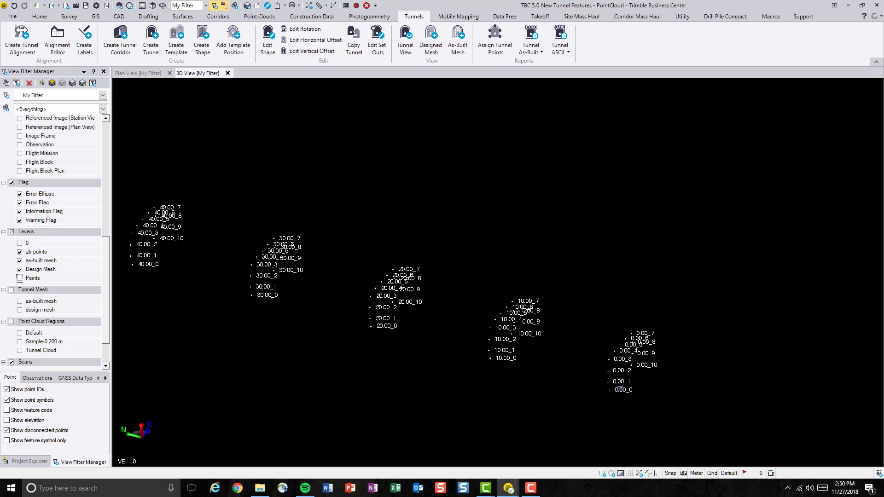
{"action": "scroll", "coordinate": [617, 389], "scroll_direction": "up", "scroll_amount": 4}
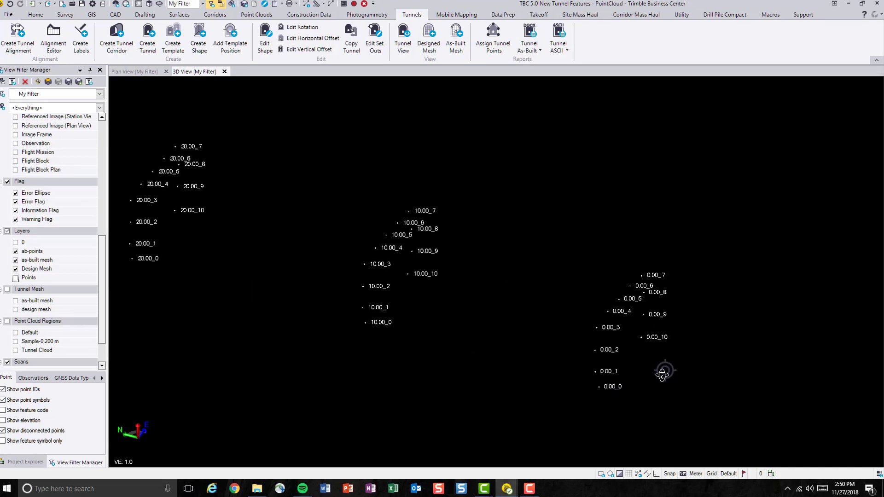
{"action": "scroll", "coordinate": [663, 371], "scroll_direction": "up", "scroll_amount": 2}
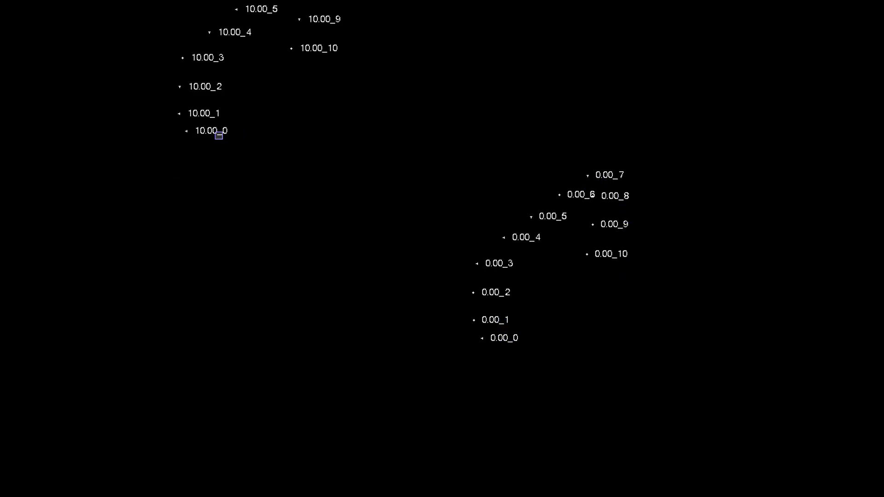
{"action": "middle_click_drag", "start_coordinate": [193, 138], "coordinate": [293, 173]}
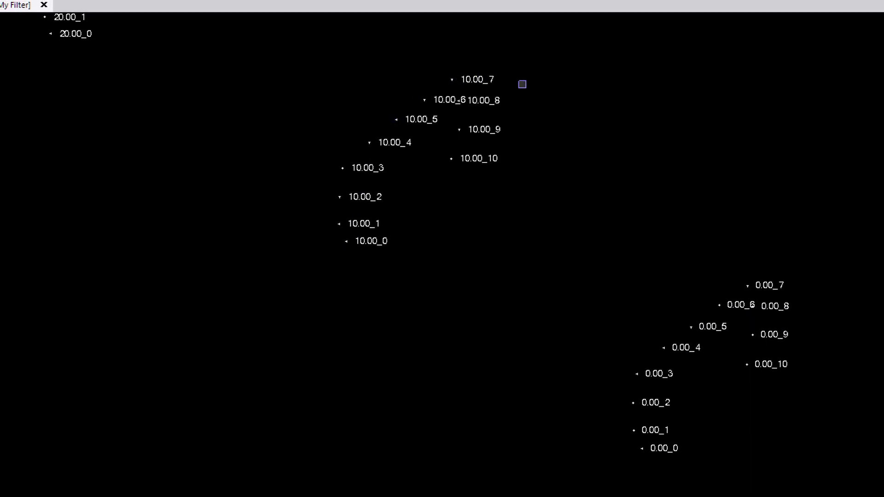
{"action": "left_click_drag", "start_coordinate": [835, 308], "coordinate": [853, 361]}
{"action": "scroll", "coordinate": [853, 361], "scroll_direction": "down", "scroll_amount": 3}
{"action": "scroll", "coordinate": [525, 91], "scroll_direction": "up", "scroll_amount": 6}
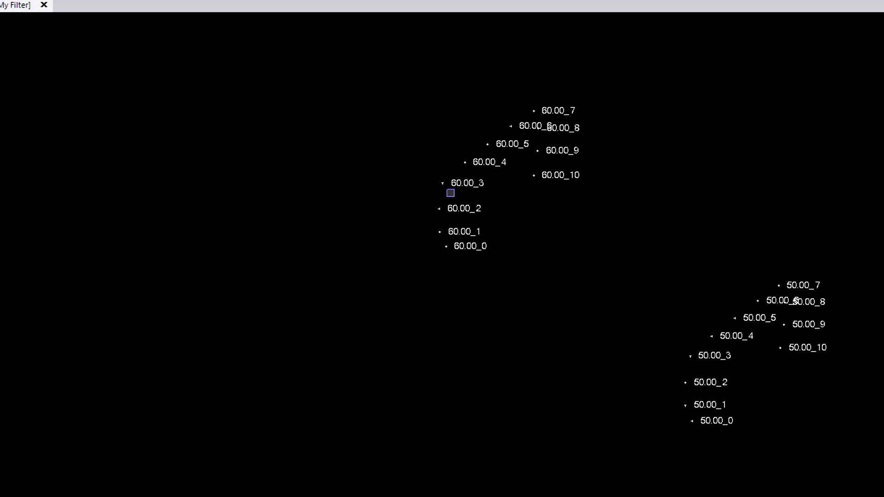
{"action": "scroll", "coordinate": [120, 172], "scroll_direction": "down", "scroll_amount": 1}
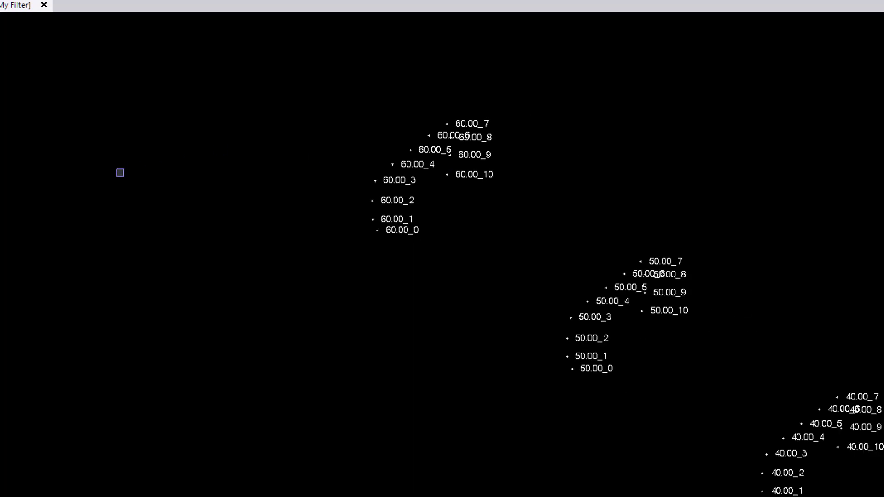
{"action": "scroll", "coordinate": [120, 173], "scroll_direction": "down", "scroll_amount": 2}
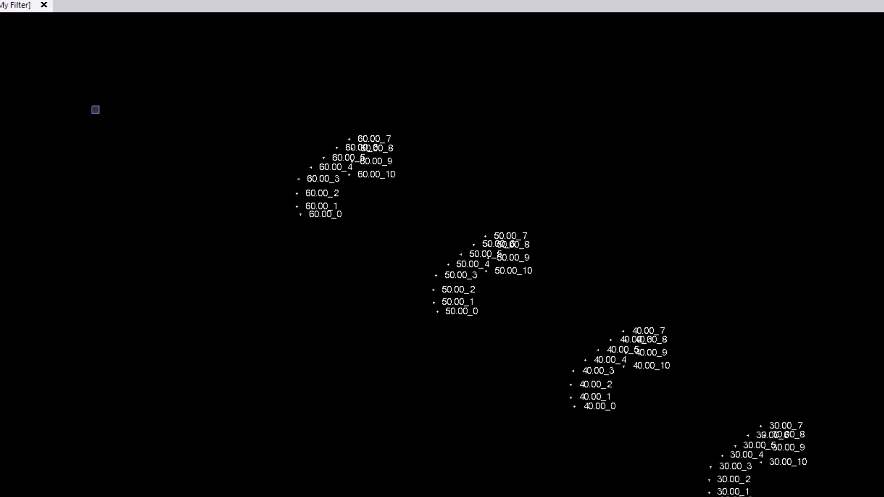
{"action": "scroll", "coordinate": [96, 109], "scroll_direction": "down", "scroll_amount": 2}
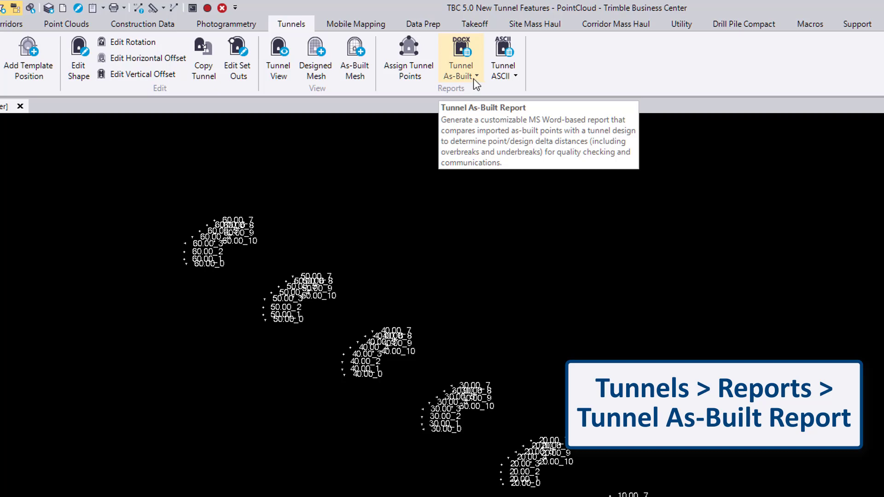
Start a new custom report with Tunnel As-Built Report as its data source
{"action": "left_click", "coordinate": [475, 78]}
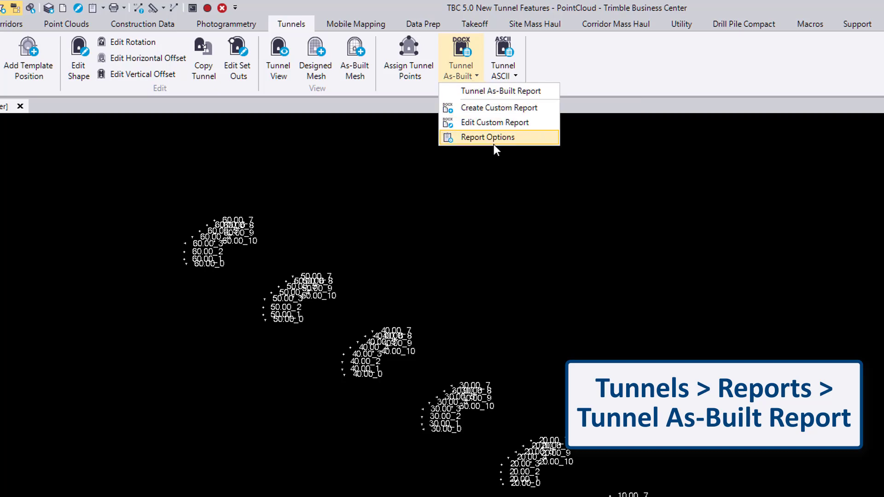
{"action": "left_click", "coordinate": [500, 110]}
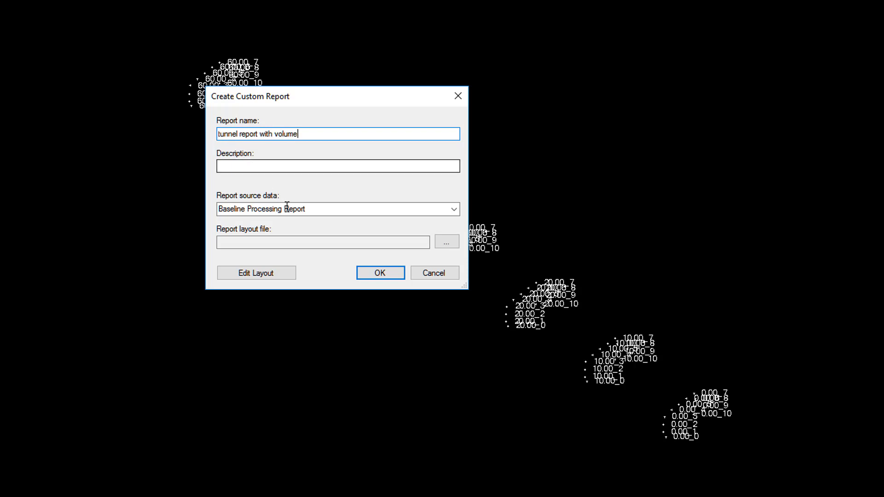
{"action": "left_click", "coordinate": [453, 209]}
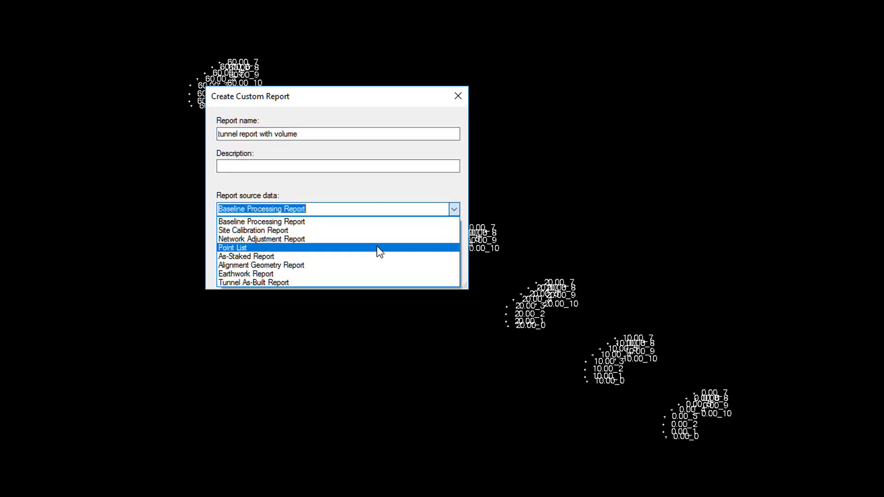
{"action": "left_click", "coordinate": [341, 281]}
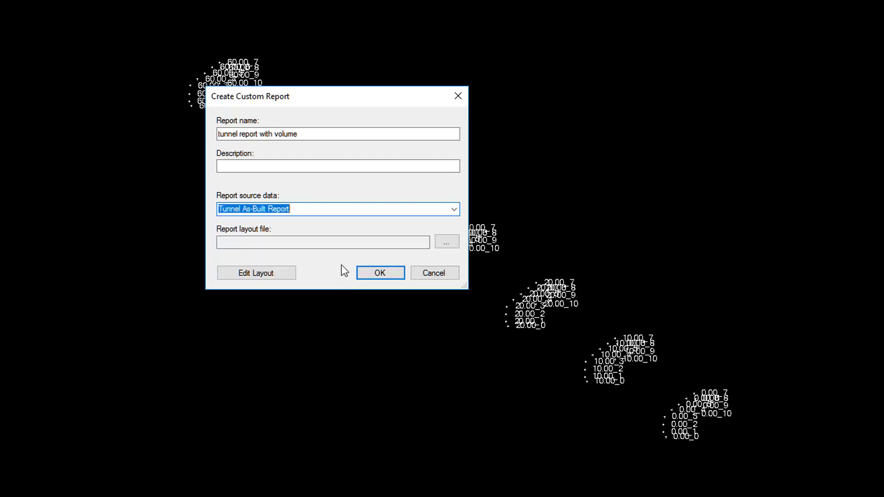
Use Custom Tunnel As-Built Report.docx as the layout and open it in Word
{"action": "left_click", "coordinate": [458, 242]}
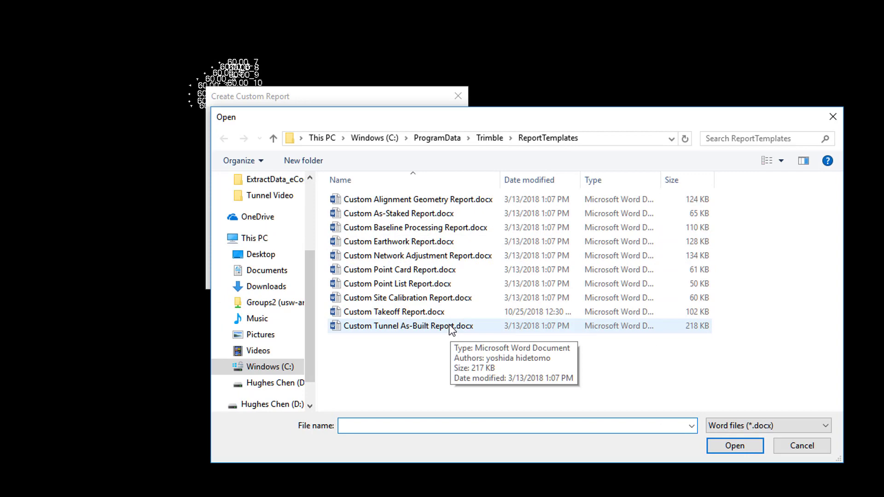
{"action": "double_click", "coordinate": [449, 326]}
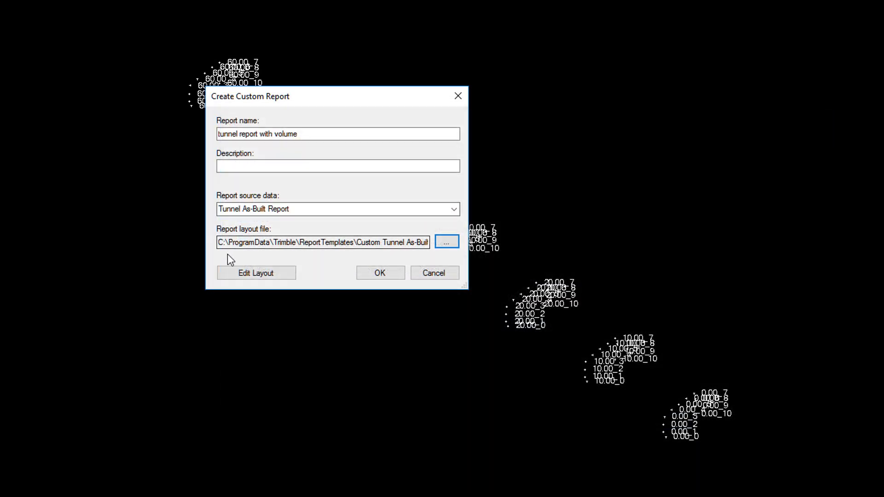
{"action": "left_click", "coordinate": [265, 277]}
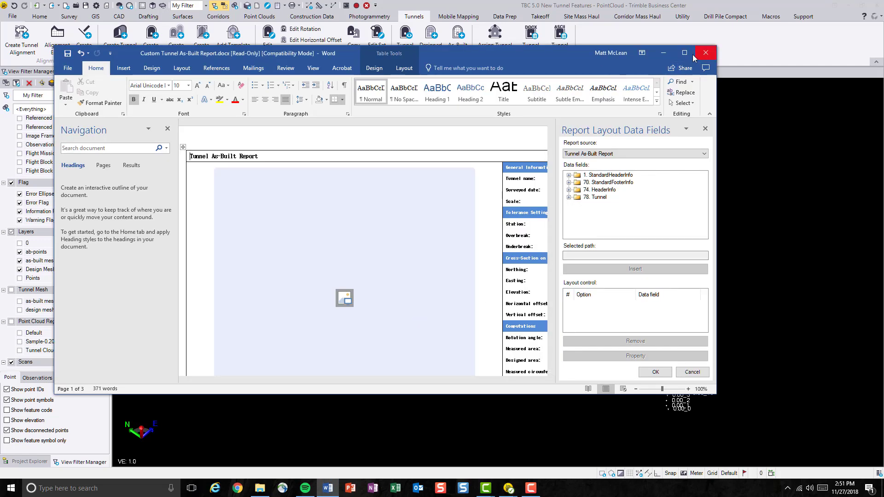
Maximize Word and expand the 78. Tunnel and 101. Volume data field groups
{"action": "left_click", "coordinate": [689, 54]}
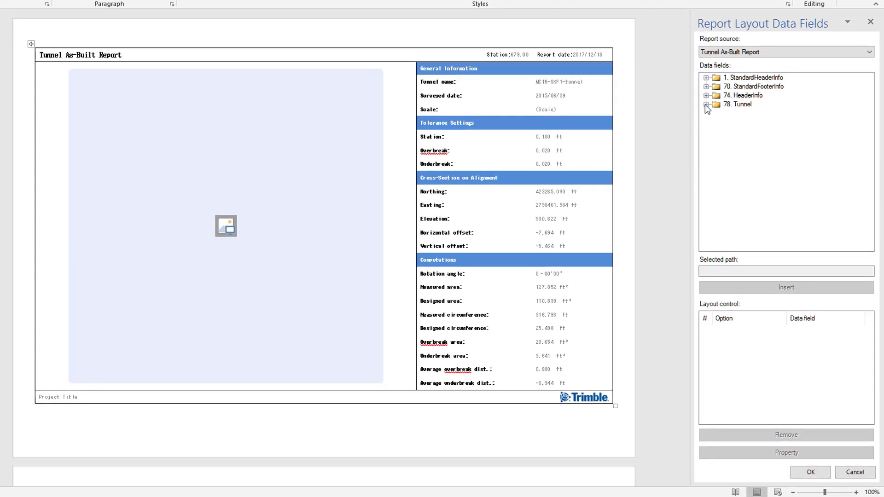
{"action": "left_click", "coordinate": [706, 104]}
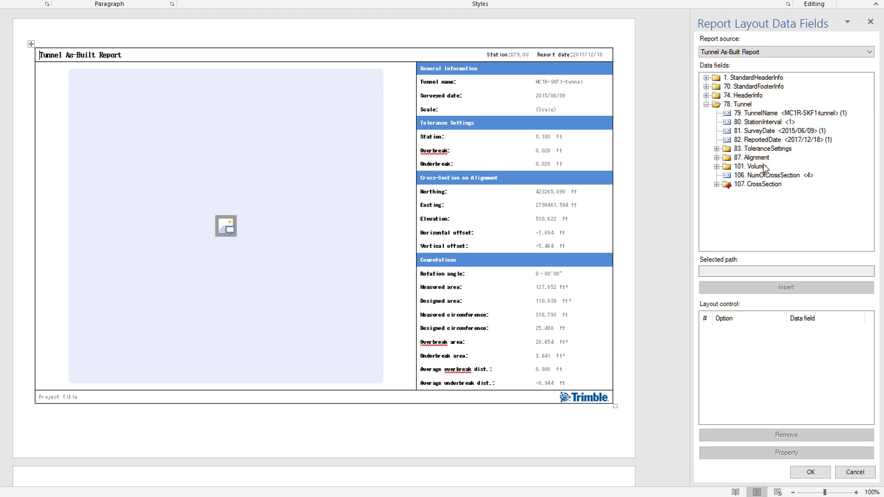
{"action": "left_click", "coordinate": [716, 167]}
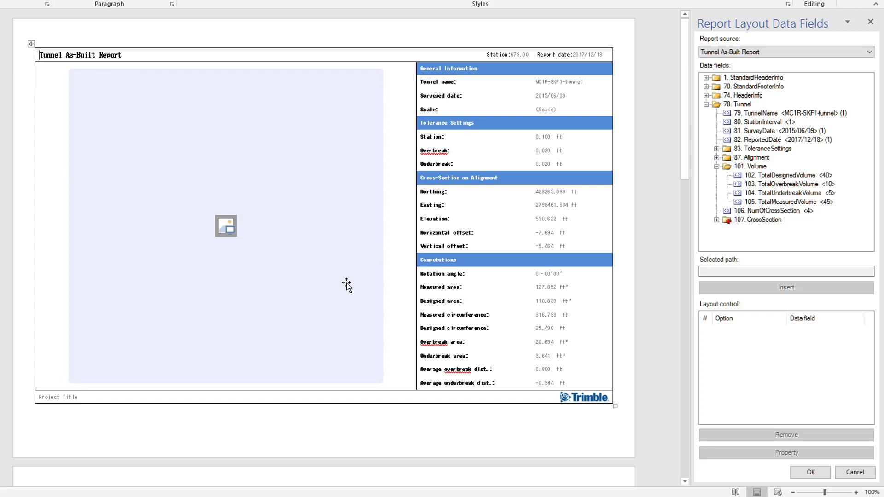
{"action": "scroll", "coordinate": [429, 313], "scroll_direction": "down", "scroll_amount": 2}
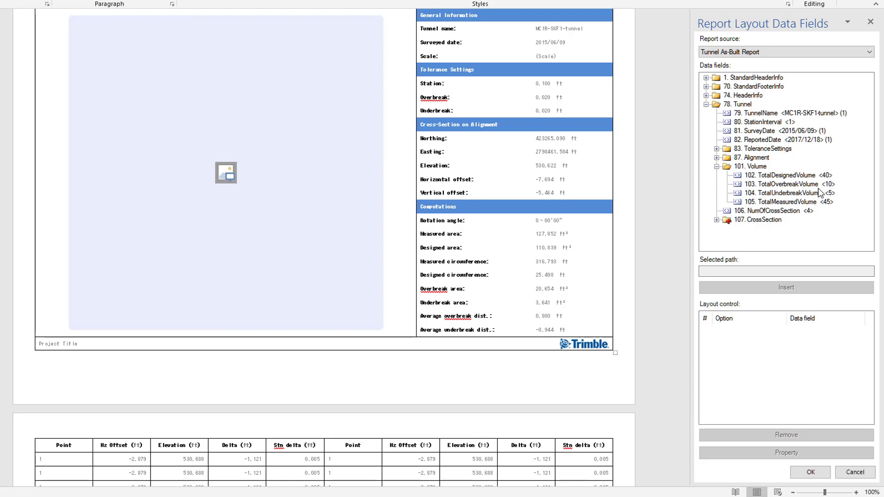
Remove the stray volume field from the footer and type the label 'total overbreak area:'
{"action": "double_click", "coordinate": [791, 194]}
{"action": "left_click_drag", "start_coordinate": [783, 175], "coordinate": [214, 343]}
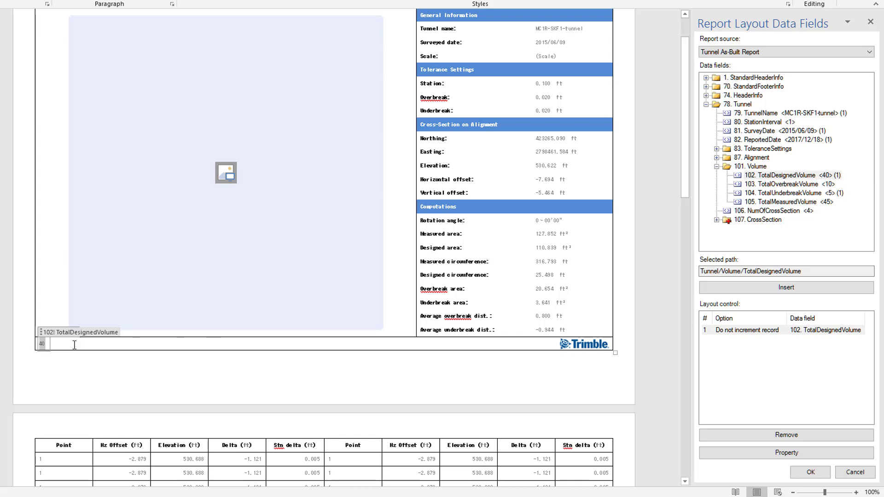
{"action": "key", "text": "BackSpace"}
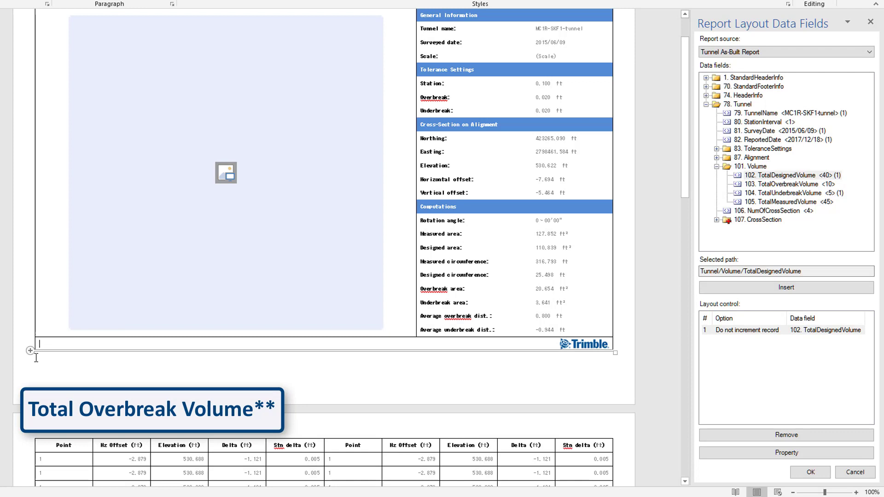
{"action": "type", "text": "total"}
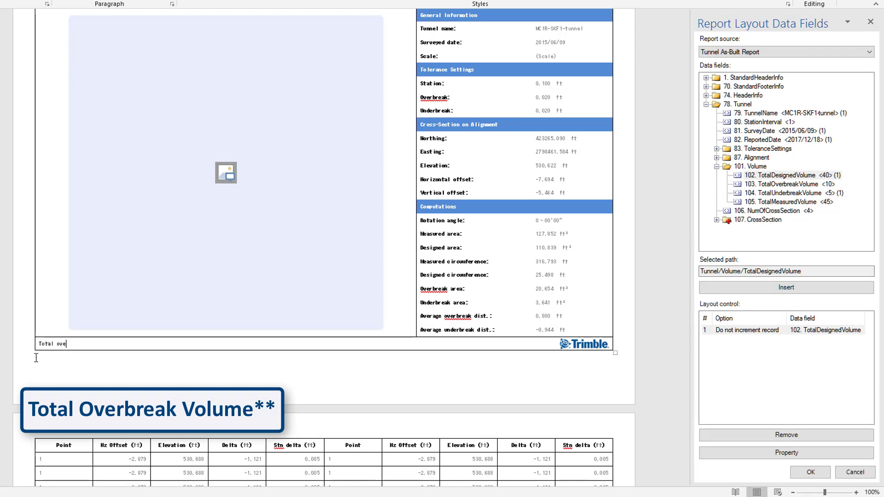
{"action": "type", "text": " overbreat ar"}
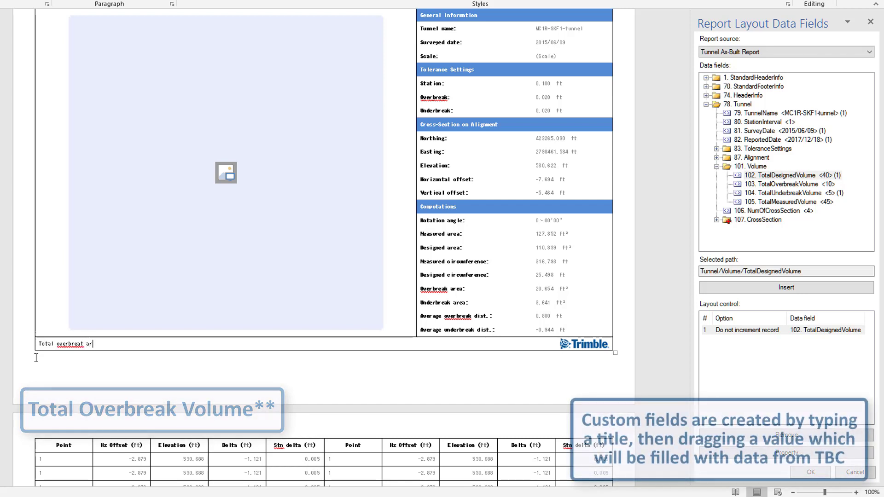
{"action": "key", "text": "BackSpace"}
{"action": "key", "text": "BackSpace"}
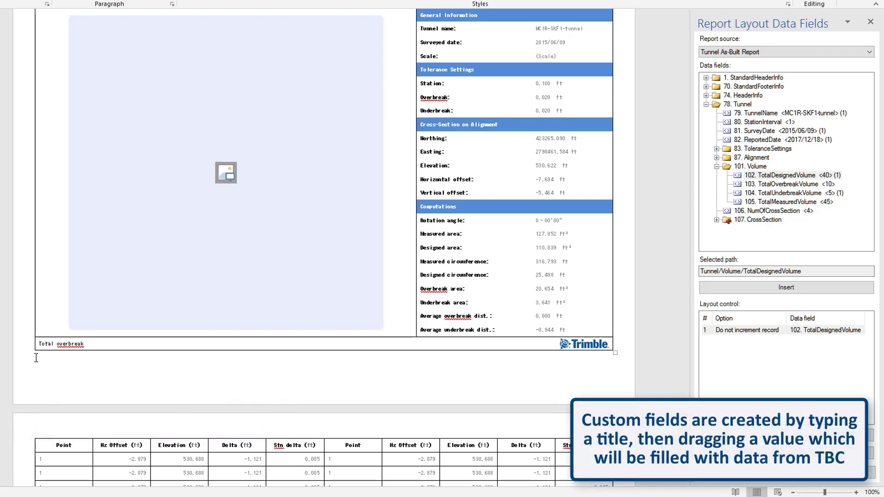
{"action": "type", "text": "k area"}
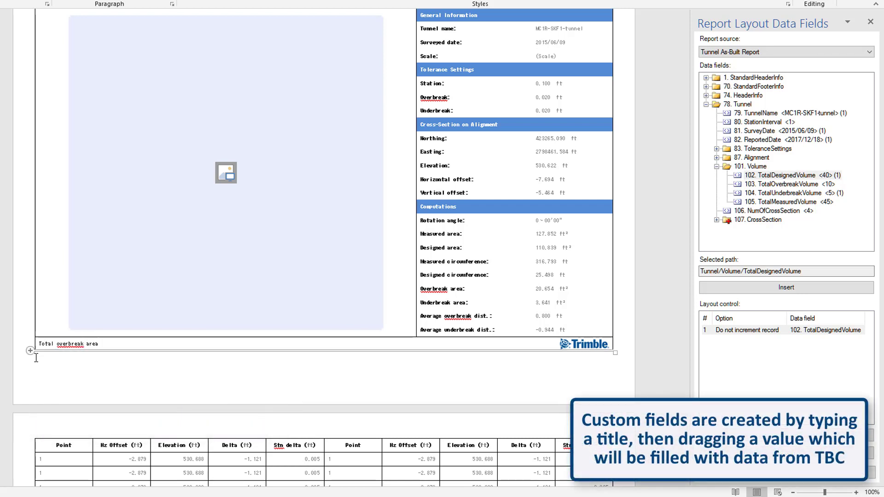
{"action": "type", "text": ":"}
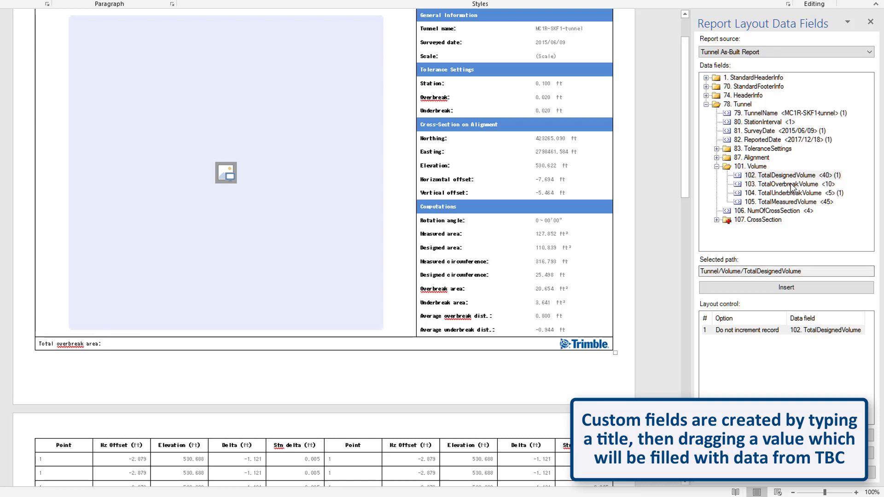
Insert the 103. TotalOverbreakVolume field after the footer label
{"action": "left_click", "coordinate": [767, 184]}
{"action": "left_click_drag", "start_coordinate": [768, 184], "coordinate": [131, 347]}
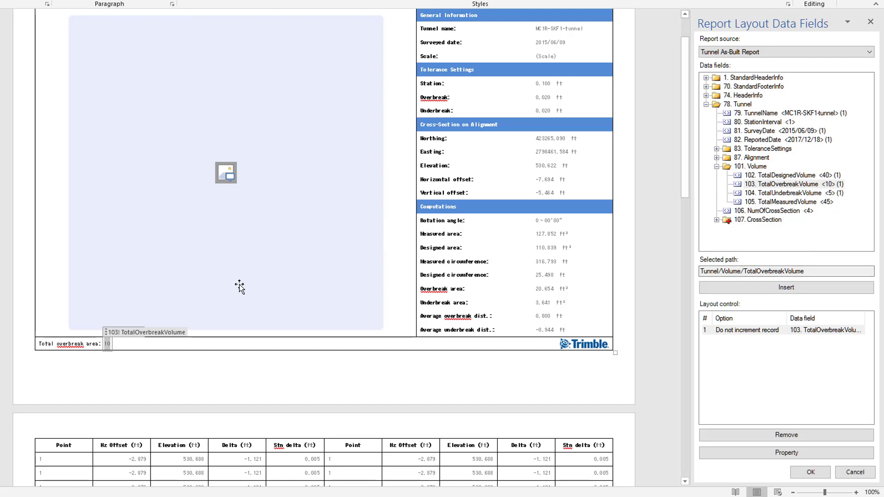
{"action": "scroll", "coordinate": [240, 286], "scroll_direction": "up", "scroll_amount": 3}
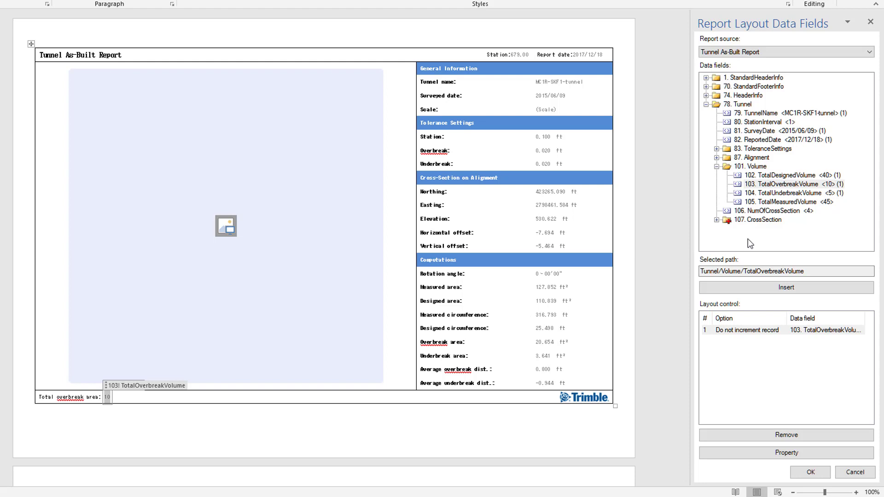
Save the edited layout as 'Custom Tunnel As-Built Report (overbreak).docx', accepting the format upgrade
{"action": "left_click", "coordinate": [811, 473]}
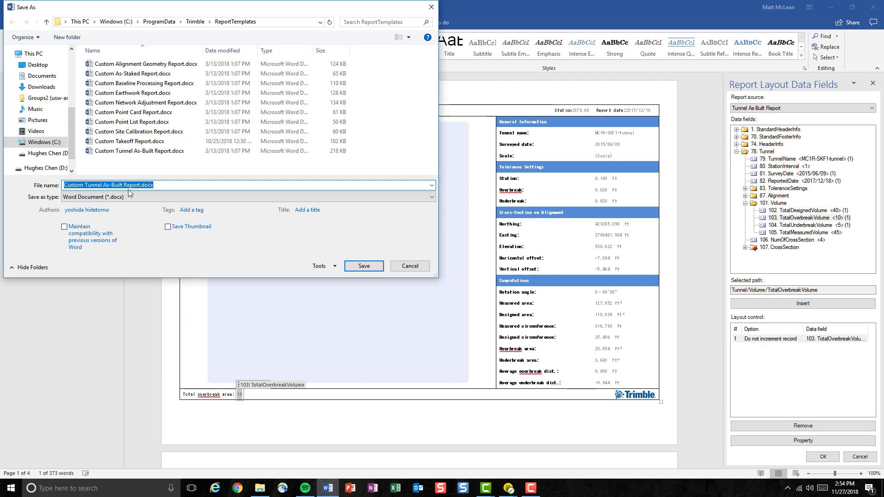
{"action": "left_click", "coordinate": [141, 186]}
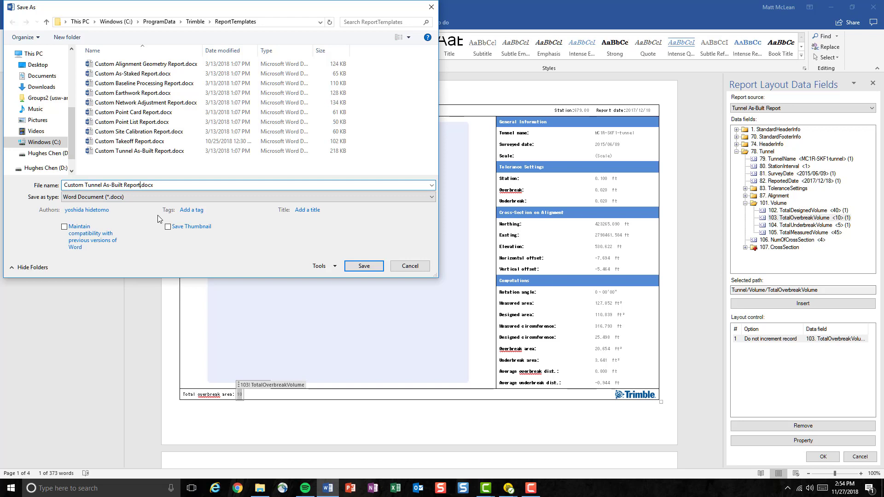
{"action": "type", "text": "()"}
{"action": "type", "text": "overbreak"}
{"action": "left_click", "coordinate": [378, 266]}
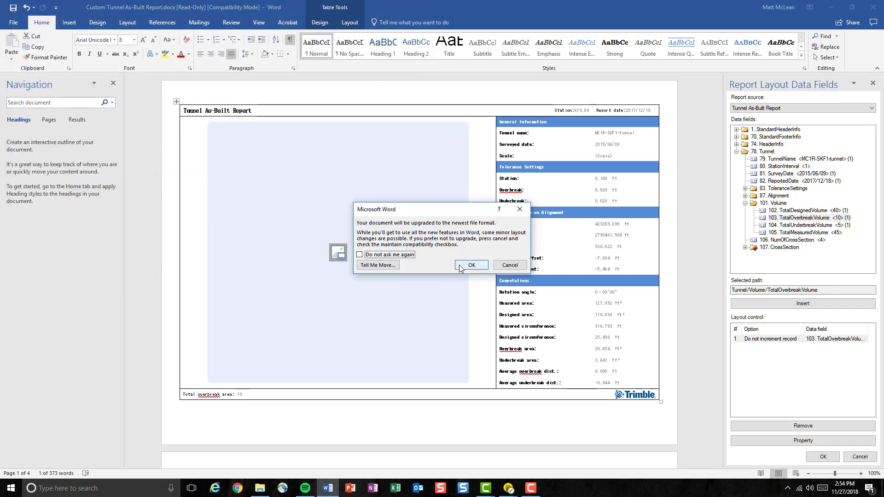
{"action": "left_click", "coordinate": [460, 266]}
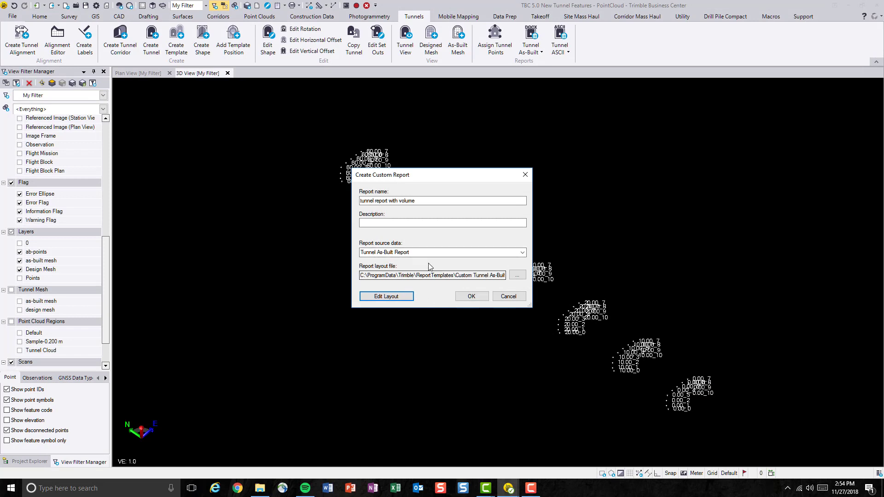
Create the custom report and select 'tunnel report with volume' as the as-built report template
{"action": "left_click", "coordinate": [472, 297]}
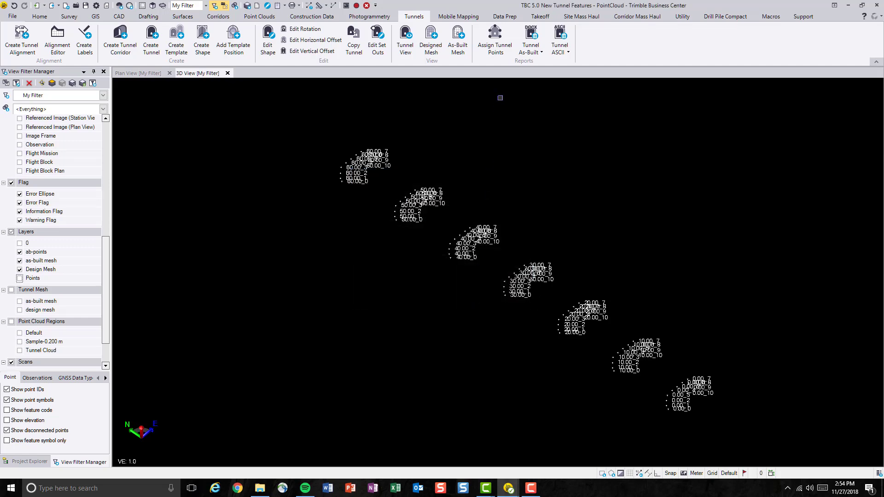
{"action": "left_click", "coordinate": [543, 52]}
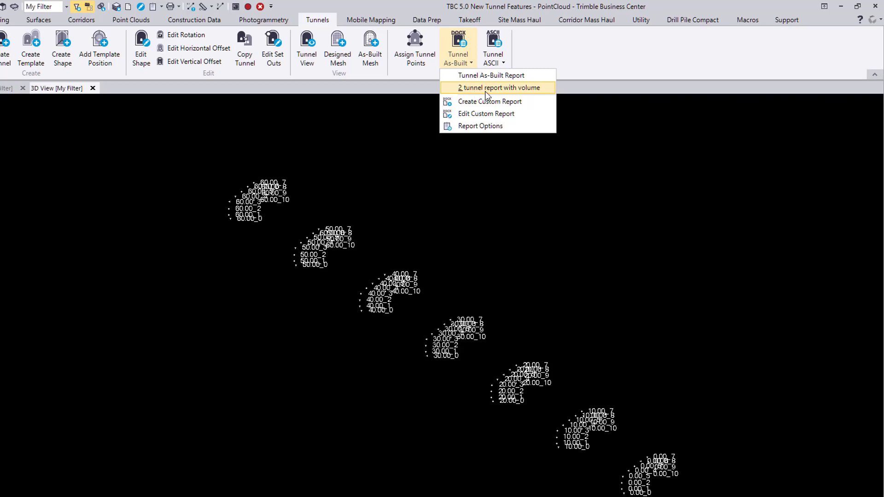
{"action": "left_click", "coordinate": [540, 90]}
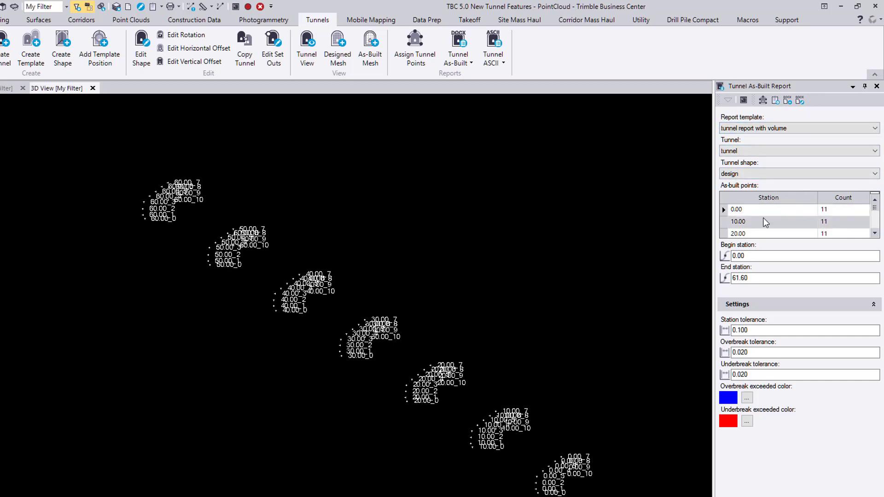
{"action": "scroll", "coordinate": [768, 225], "scroll_direction": "down", "scroll_amount": 2}
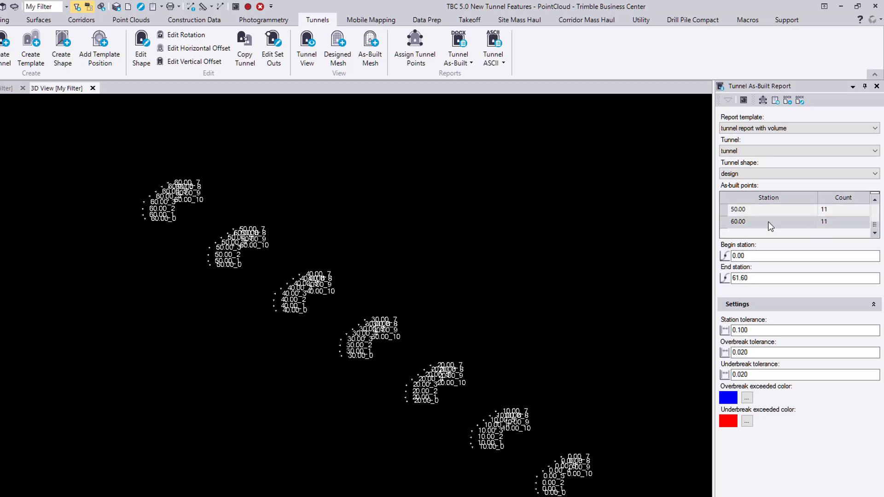
{"action": "scroll", "coordinate": [769, 222], "scroll_direction": "up", "scroll_amount": 2}
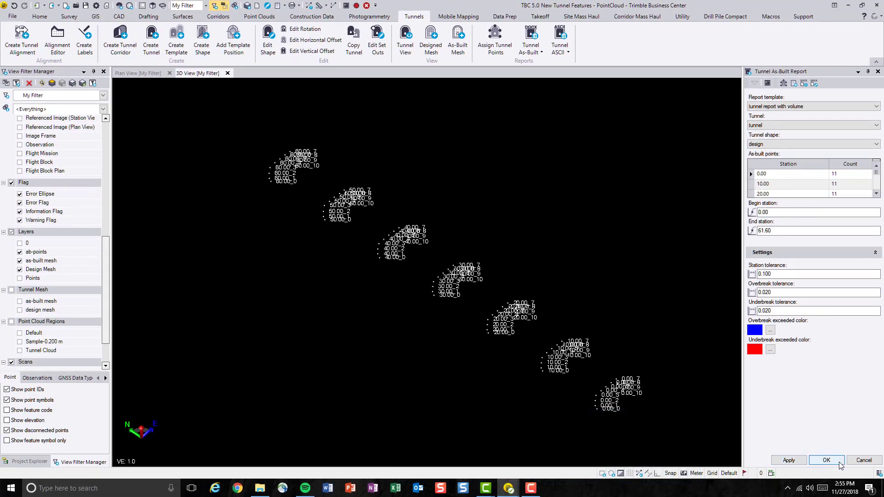
Generate the tunnel report and highlight the 'Total overbreak area: 7.0' footer line
{"action": "left_click", "coordinate": [828, 461]}
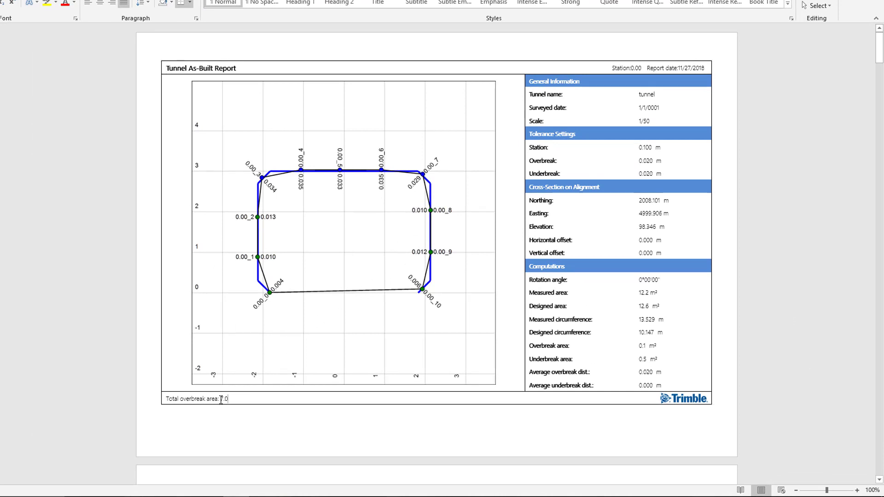
{"action": "left_click_drag", "start_coordinate": [245, 400], "coordinate": [167, 400]}
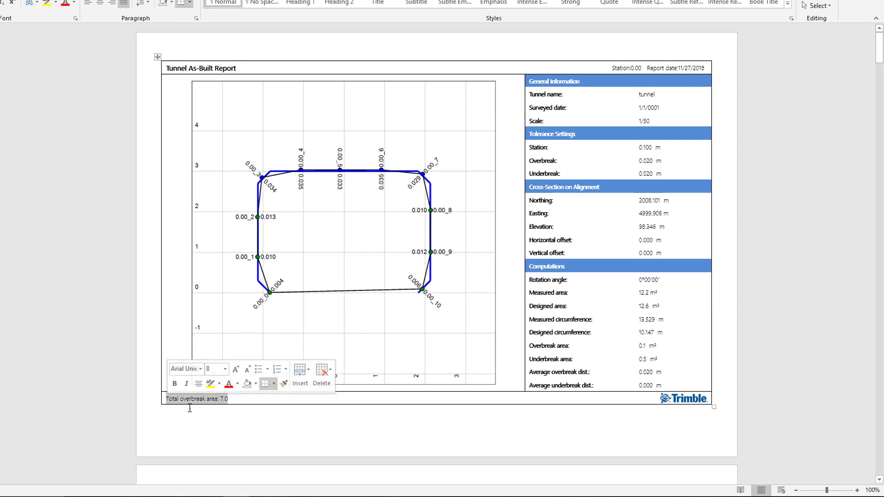
{"action": "left_click", "coordinate": [236, 400]}
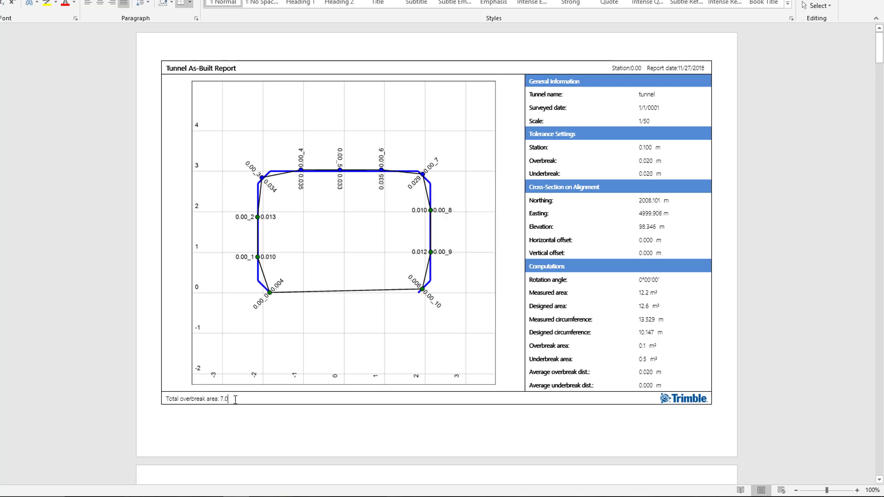
{"action": "mouse_move", "coordinate": [236, 400]}
{"action": "left_mouse_down"}
{"action": "mouse_move", "coordinate": [198, 401]}
{"action": "mouse_move", "coordinate": [220, 400]}
{"action": "left_mouse_up"}
Scroll through the generated report's station pages
{"action": "scroll", "coordinate": [410, 217], "scroll_direction": "down", "scroll_amount": 7}
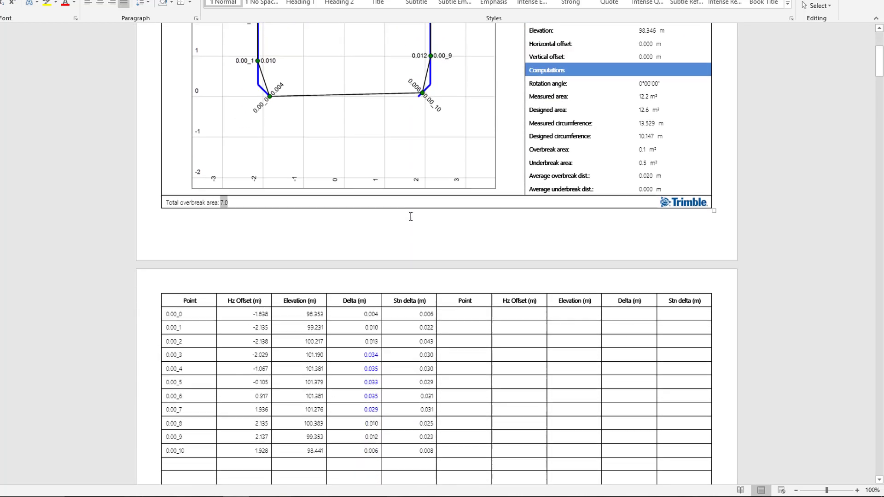
{"action": "scroll", "coordinate": [410, 217], "scroll_direction": "down", "scroll_amount": 2}
{"action": "scroll", "coordinate": [357, 212], "scroll_direction": "down", "scroll_amount": 2}
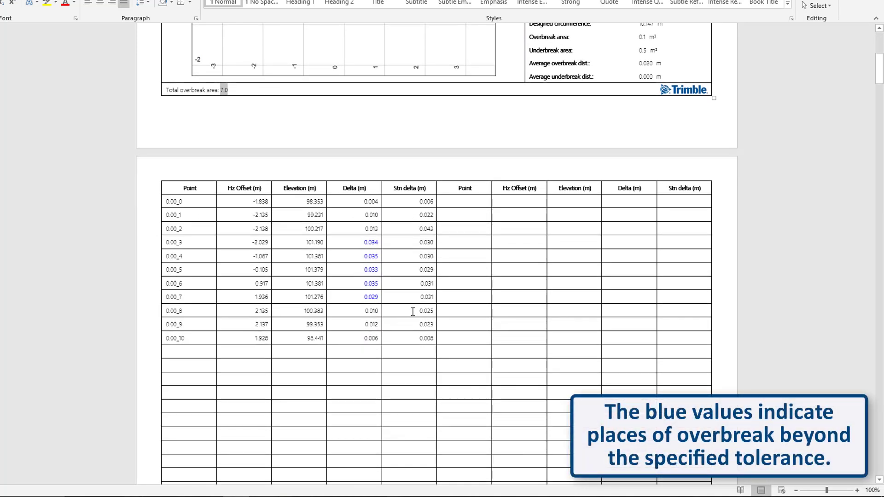
{"action": "scroll", "coordinate": [412, 308], "scroll_direction": "down", "scroll_amount": 7}
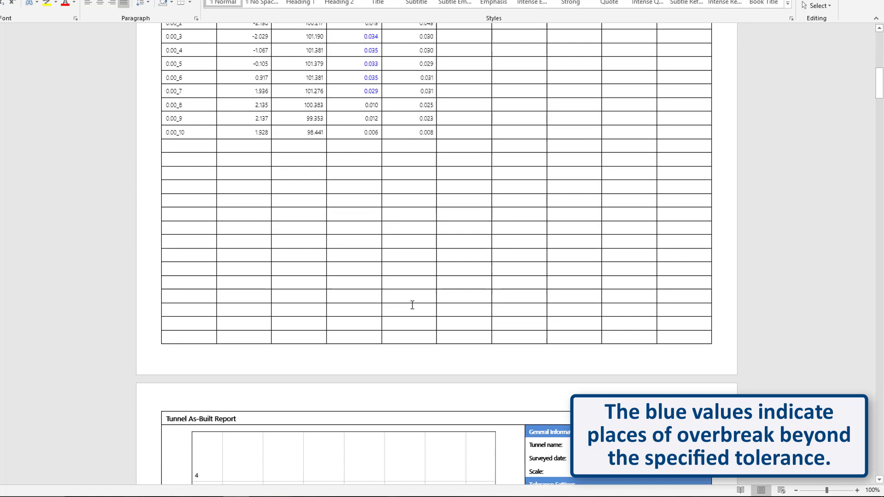
{"action": "scroll", "coordinate": [413, 305], "scroll_direction": "down", "scroll_amount": 10}
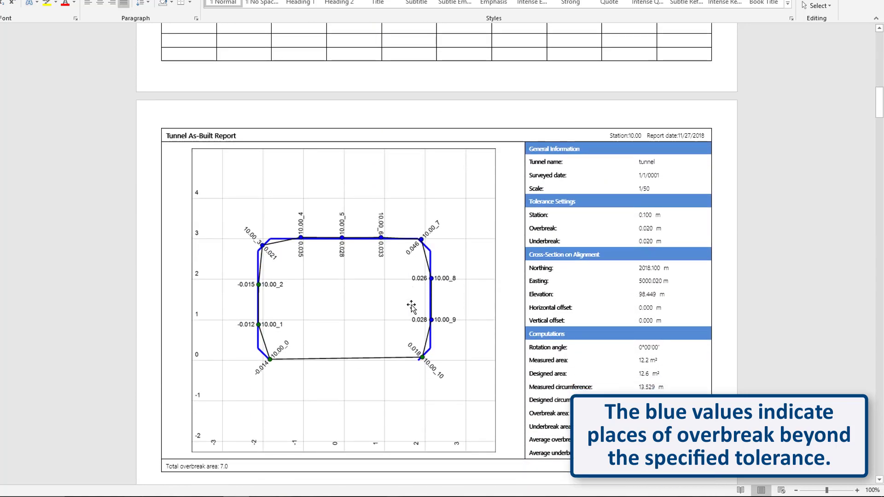
{"action": "scroll", "coordinate": [411, 307], "scroll_direction": "down", "scroll_amount": 2}
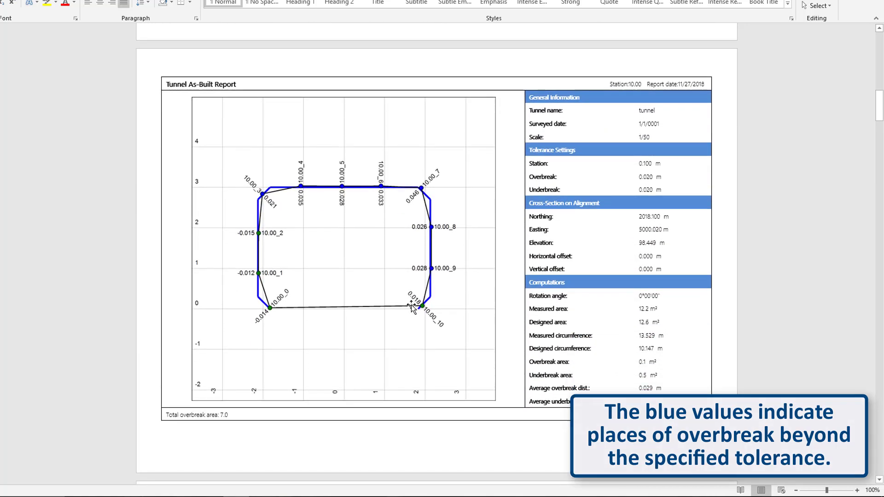
{"action": "scroll", "coordinate": [411, 305], "scroll_direction": "down", "scroll_amount": 4}
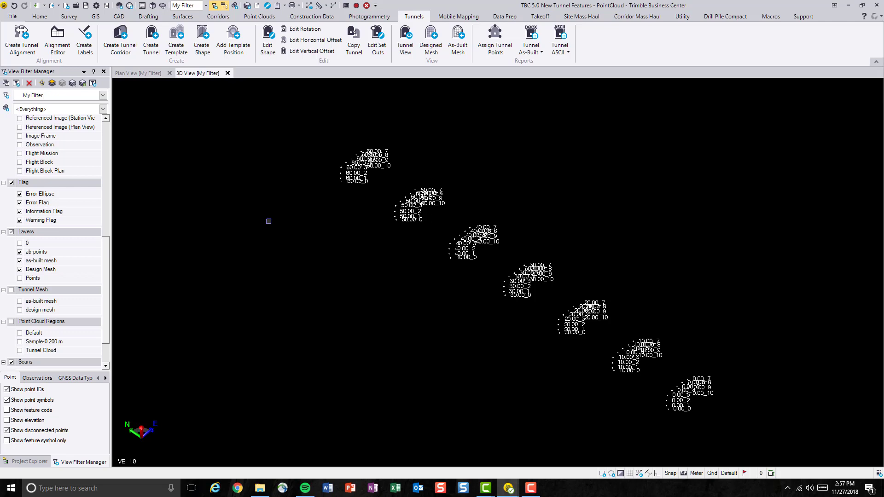
Return to the 3D view showing as-built point groups for stations 0.00 through 60.00
{"action": "mouse_move", "coordinate": [532, 494]}
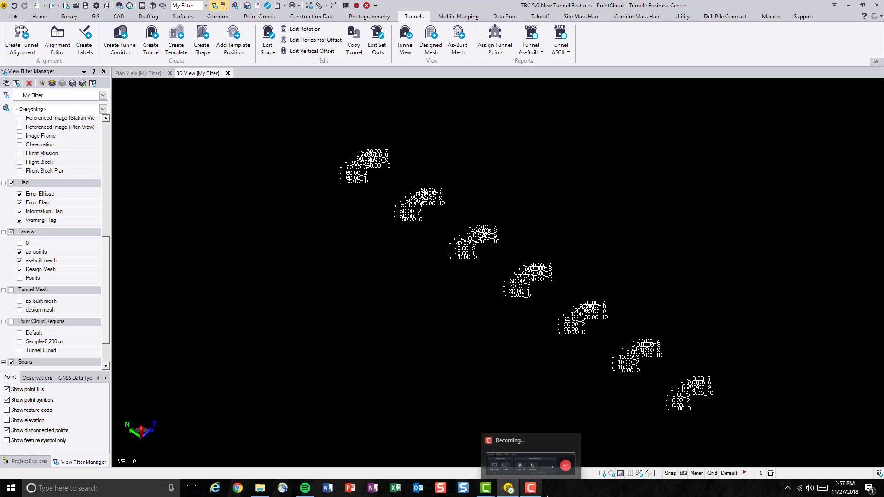